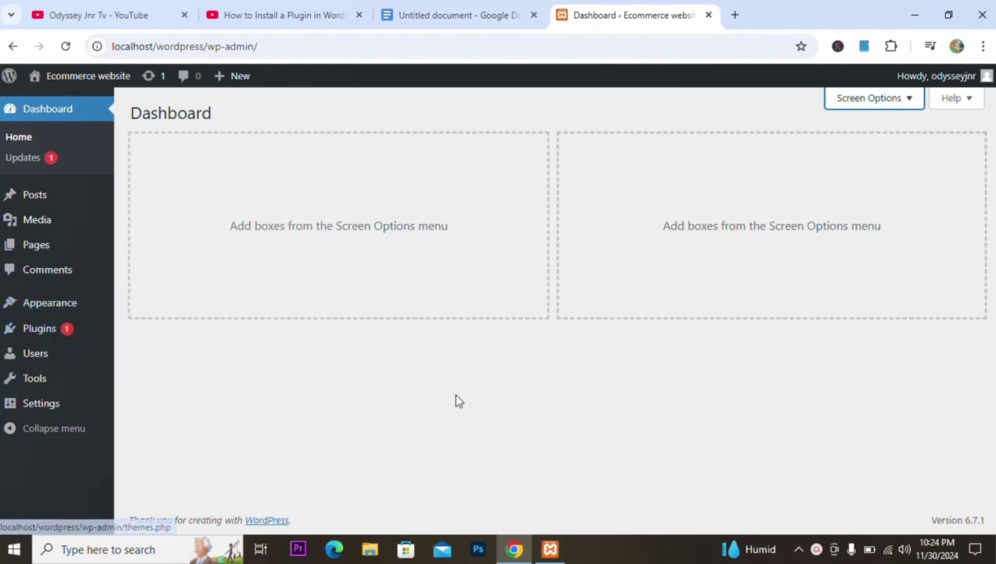
- Switch to the Google Docs outline and set the highlight of the first list item's text to white
left_click(448, 11)
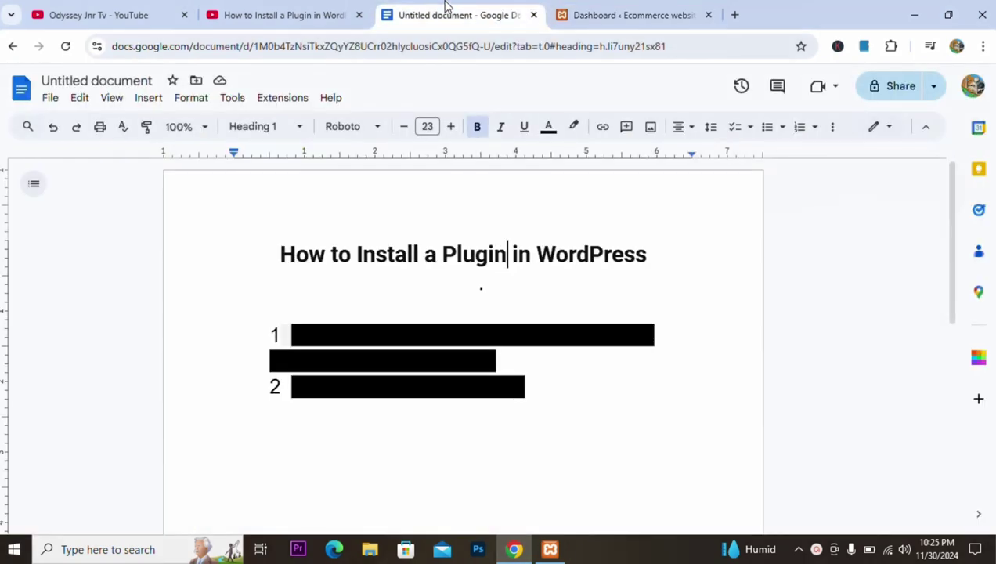
left_click_drag(502, 360, 290, 336)
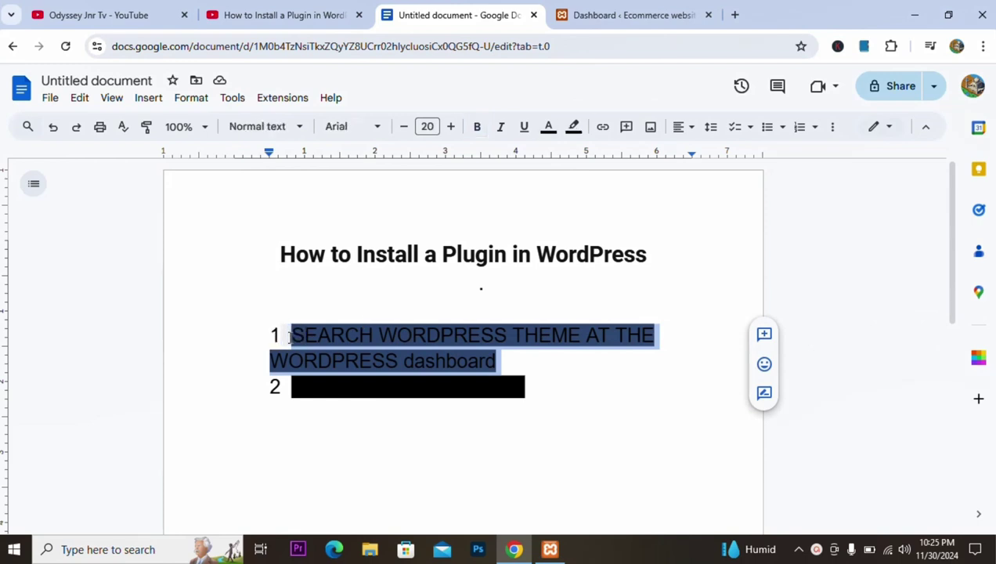
left_click(575, 127)
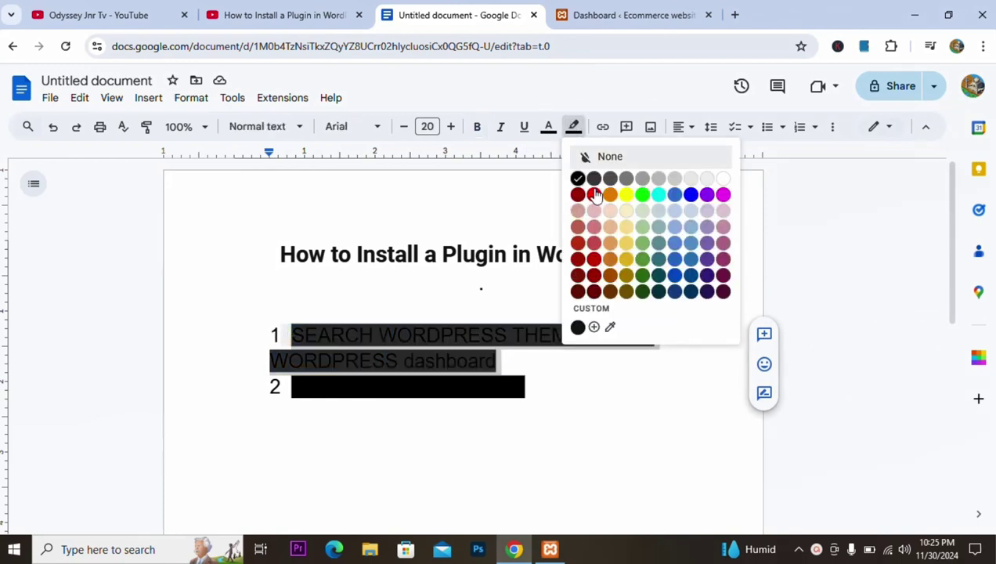
left_click(727, 180)
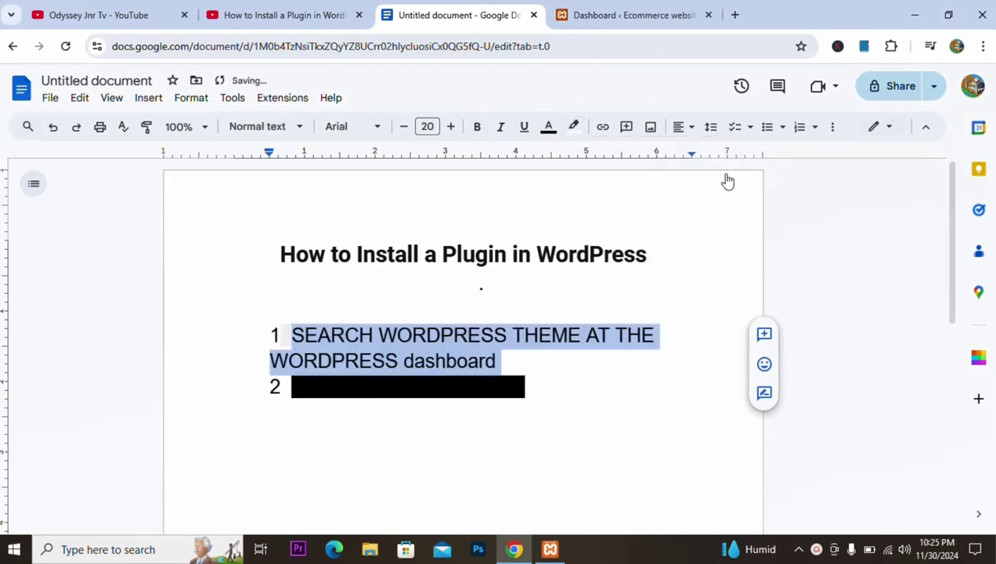
left_click(540, 372)
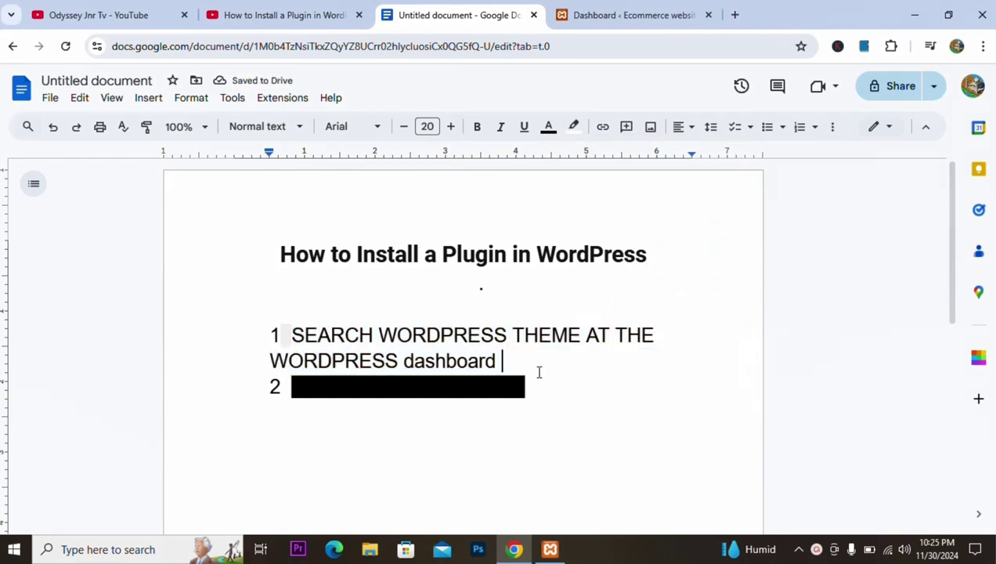
- Replace the word "THEME" with "plugin" in the first list item of the outline
left_click_drag(581, 334, 519, 333)
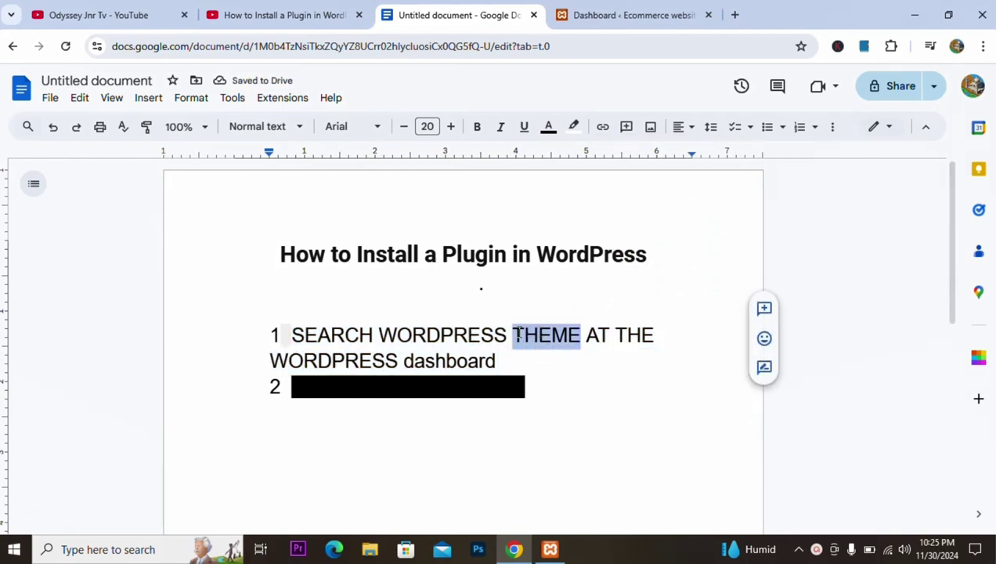
type("plu")
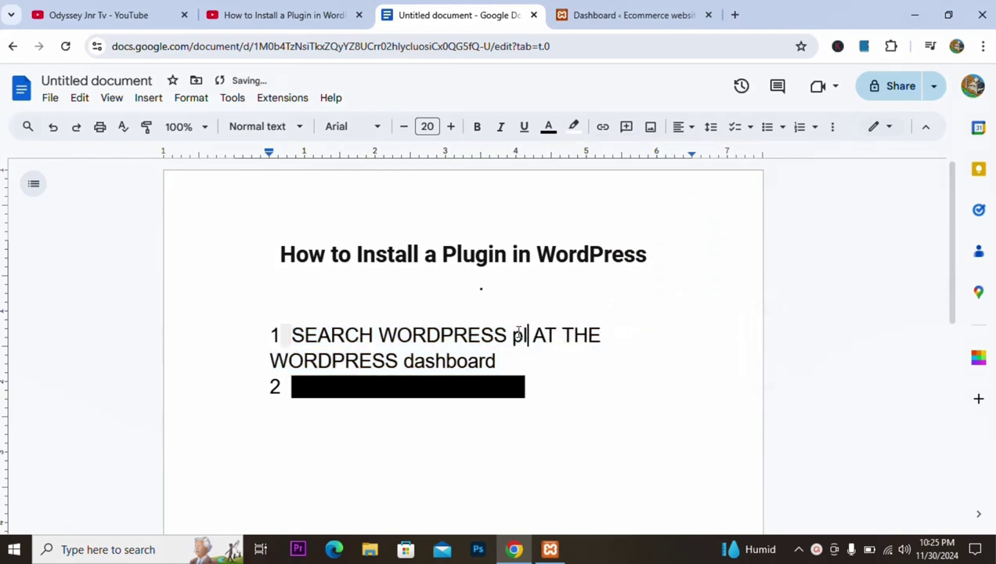
type("gin")
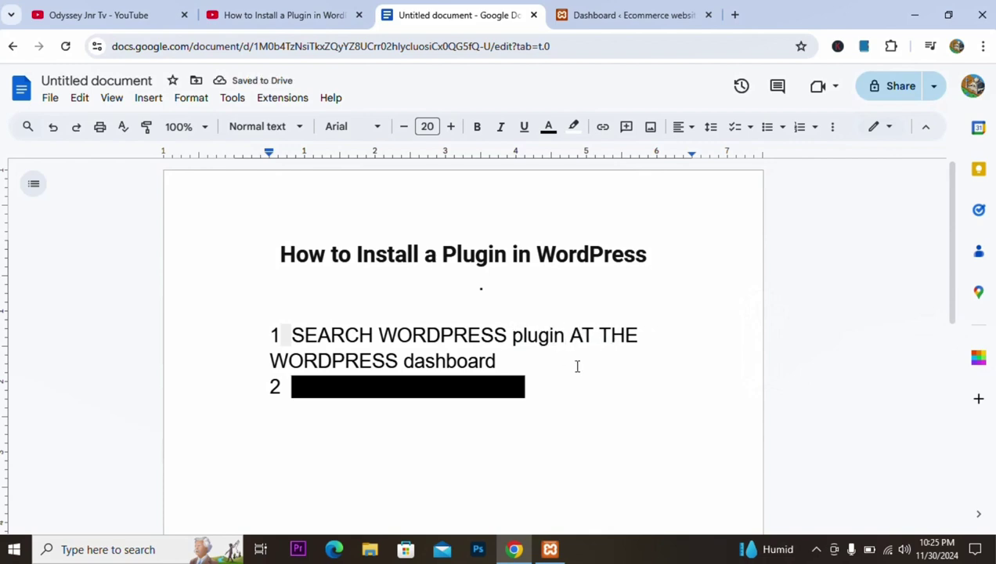
- Return to the WordPress dashboard and open the page for adding a new plugin
left_click(618, 14)
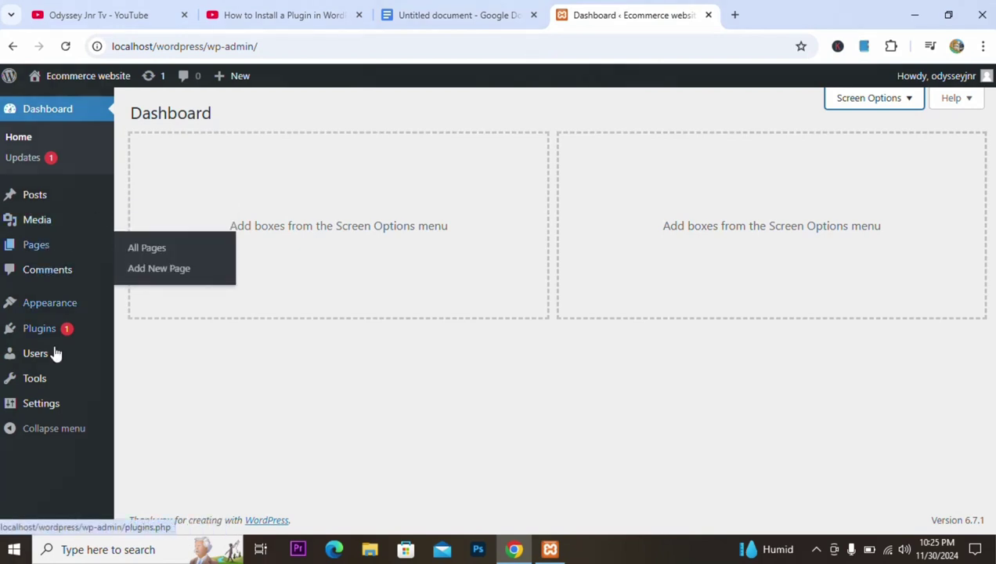
mouse_move(56, 345)
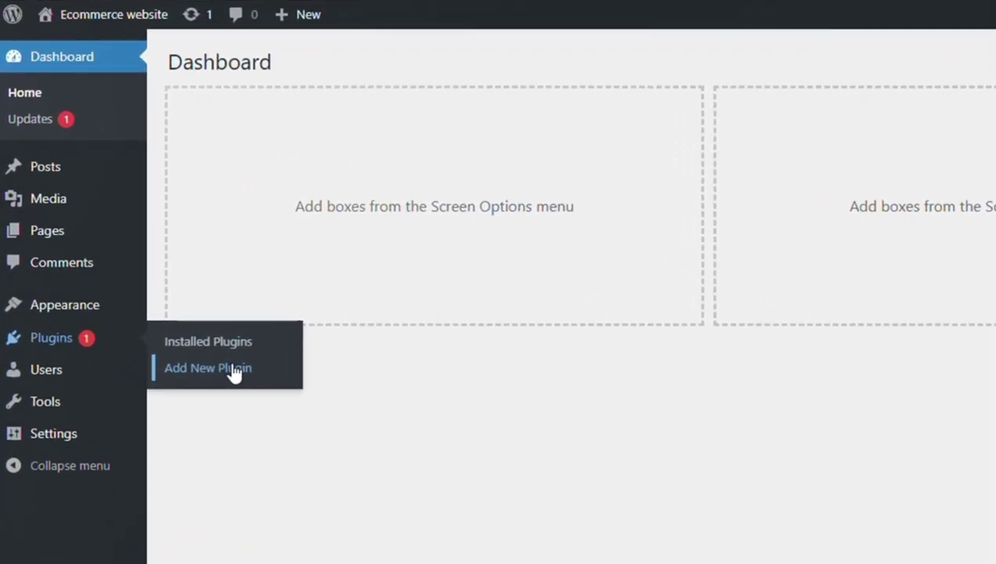
left_click(233, 371)
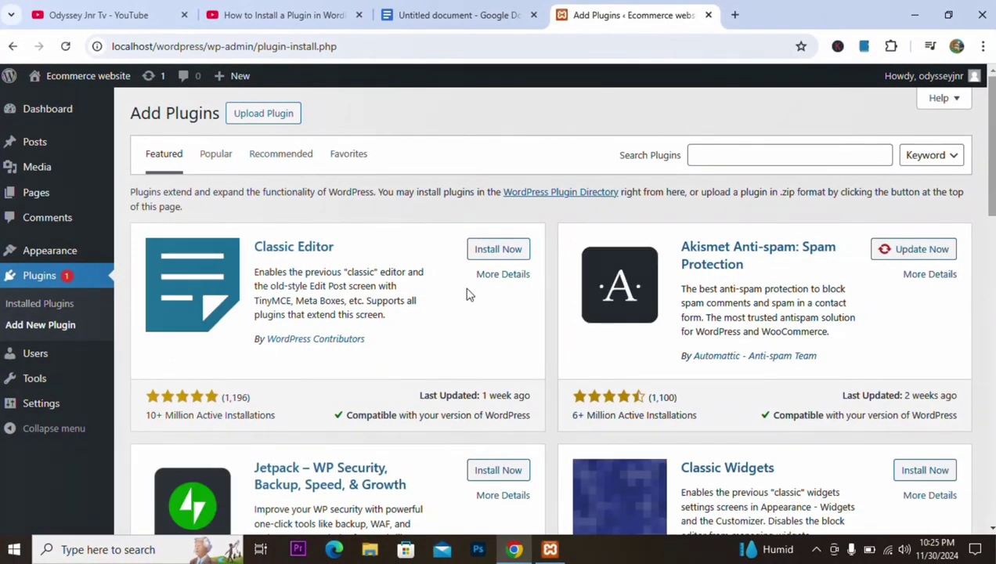
- Search the available plugins for "WhatsApp"
left_click(742, 159)
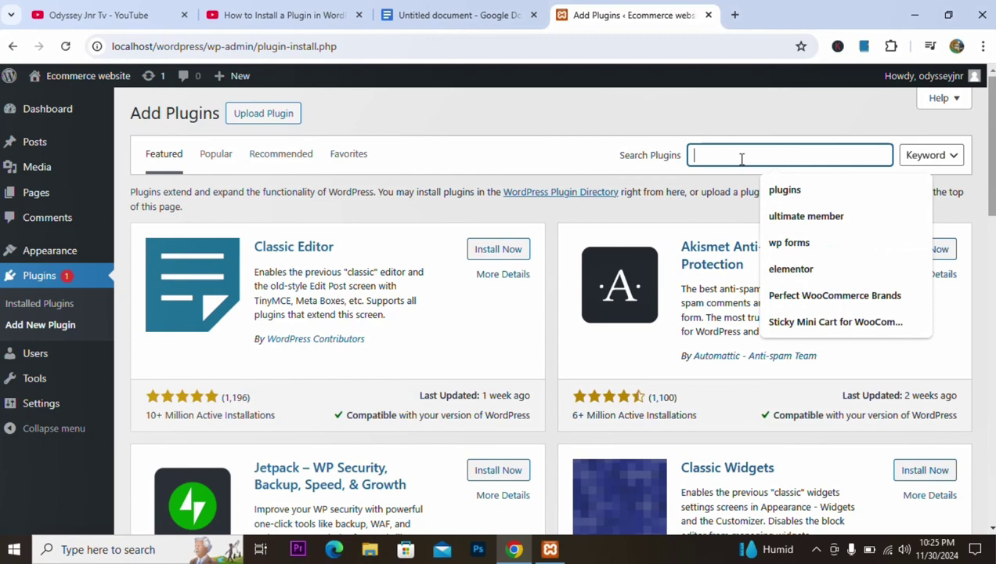
left_click(794, 193)
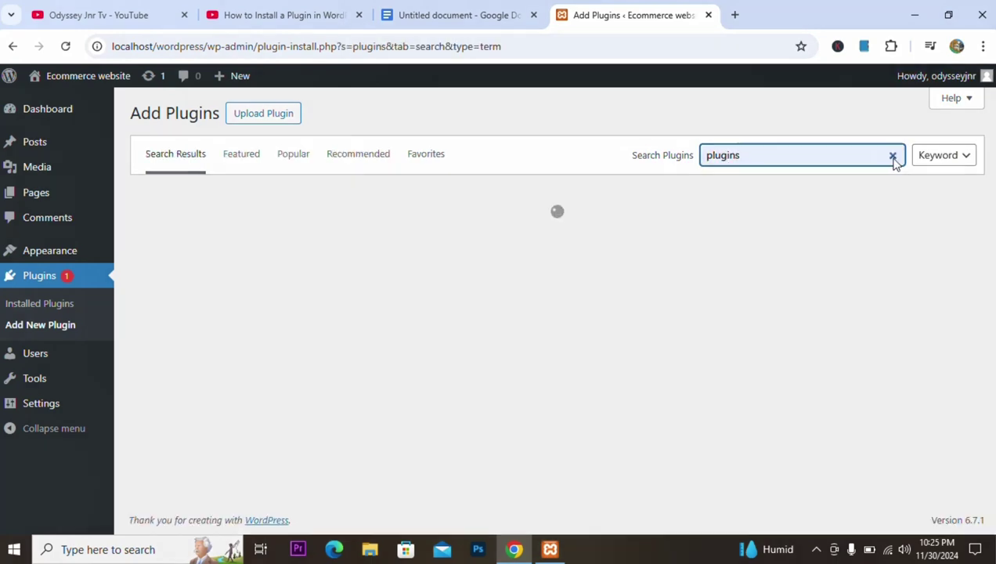
left_click(893, 156)
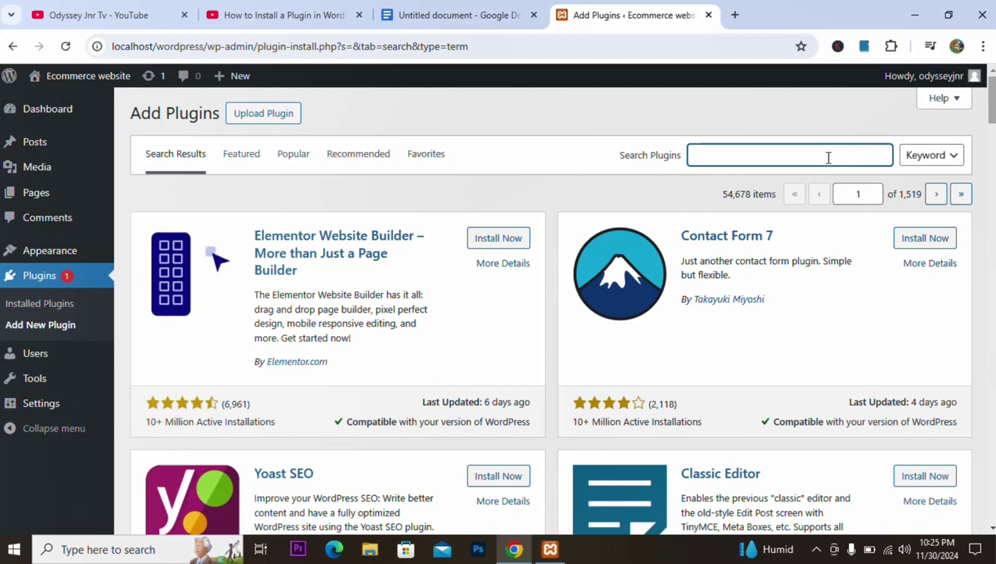
type("whatshap")
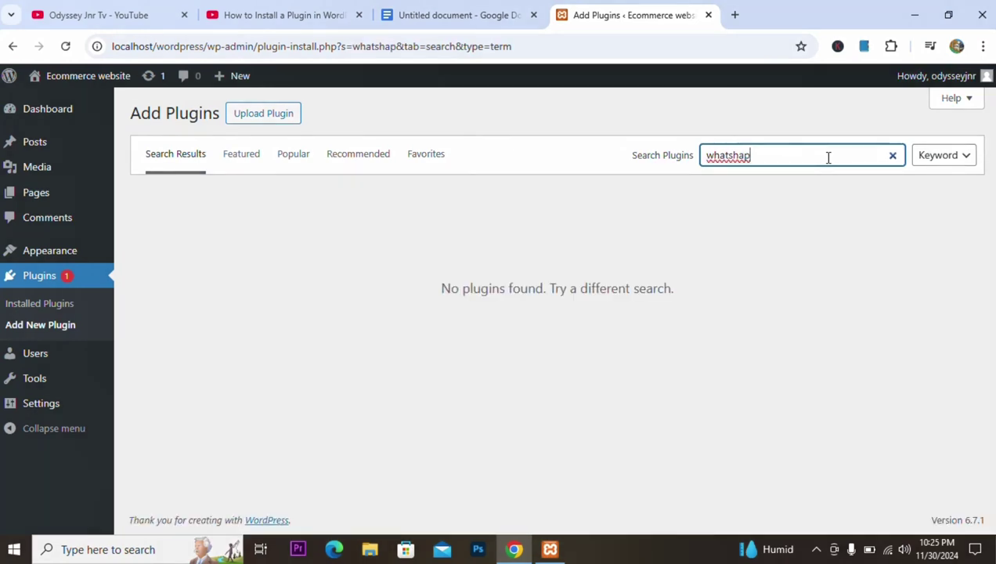
right_click(724, 164)
left_click(777, 184)
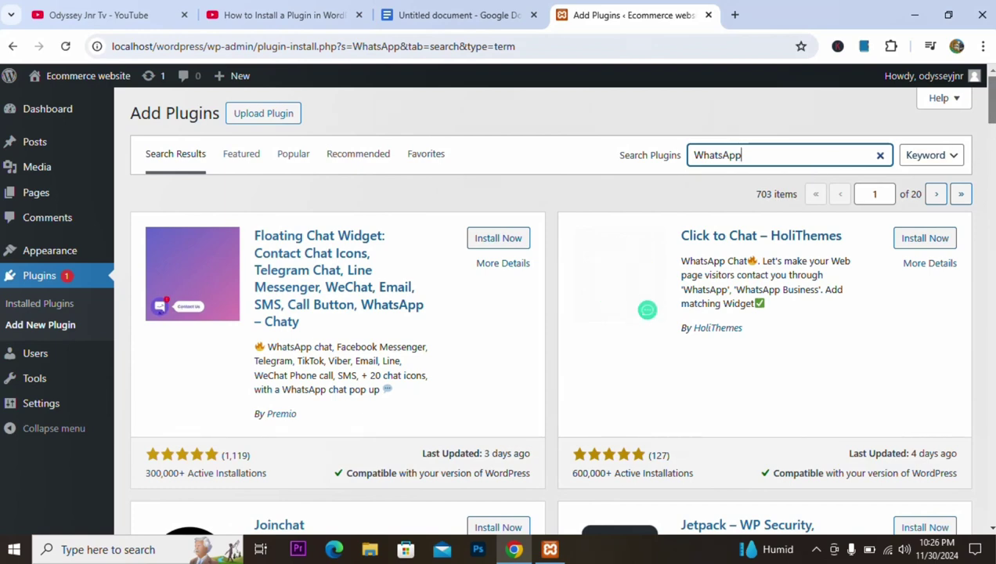
- Install and activate the Click to Chat plugin by HoliThemes from the search results
scroll(988, 117, "down", 2)
scroll(940, 141, "up", 2)
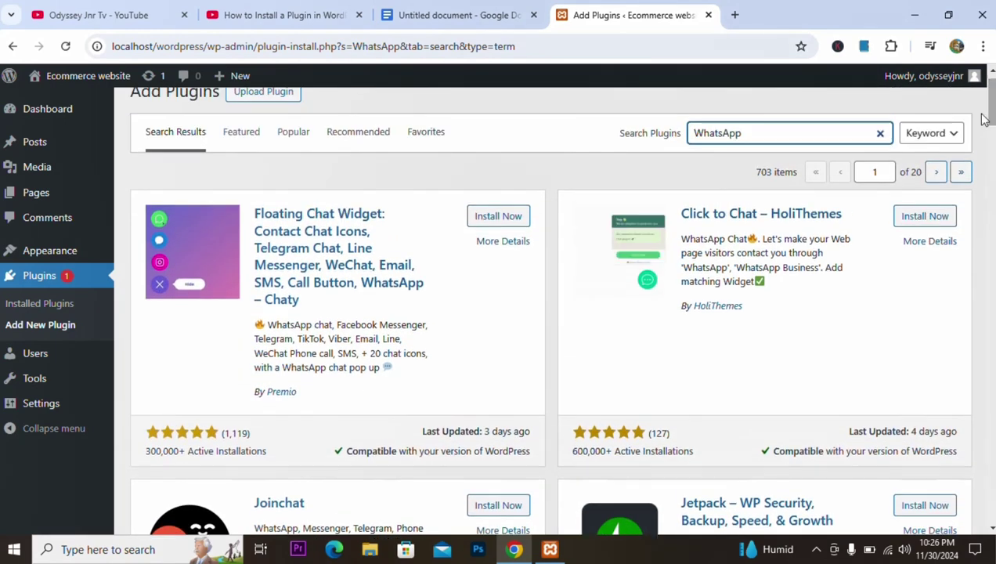
left_click(923, 221)
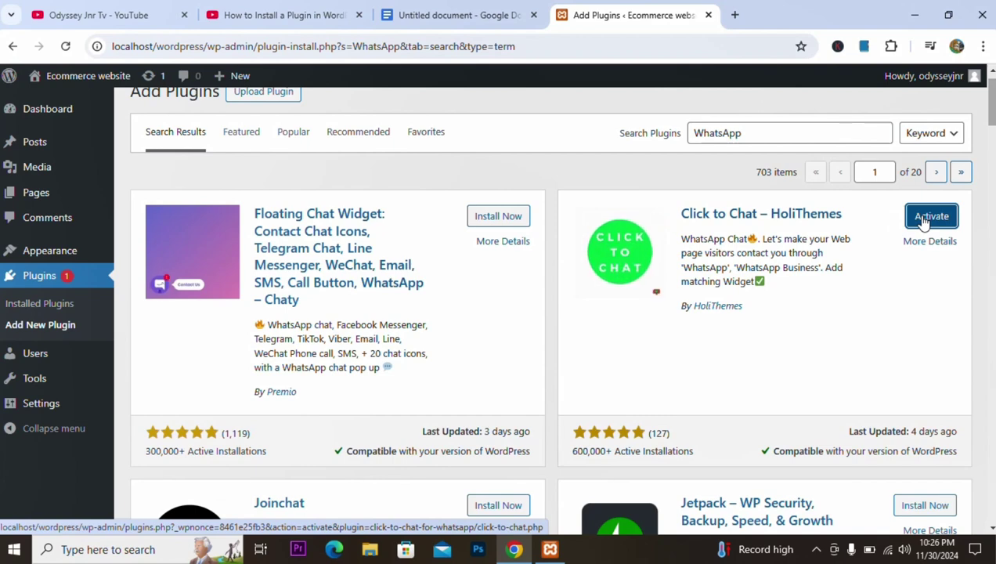
left_click(930, 217)
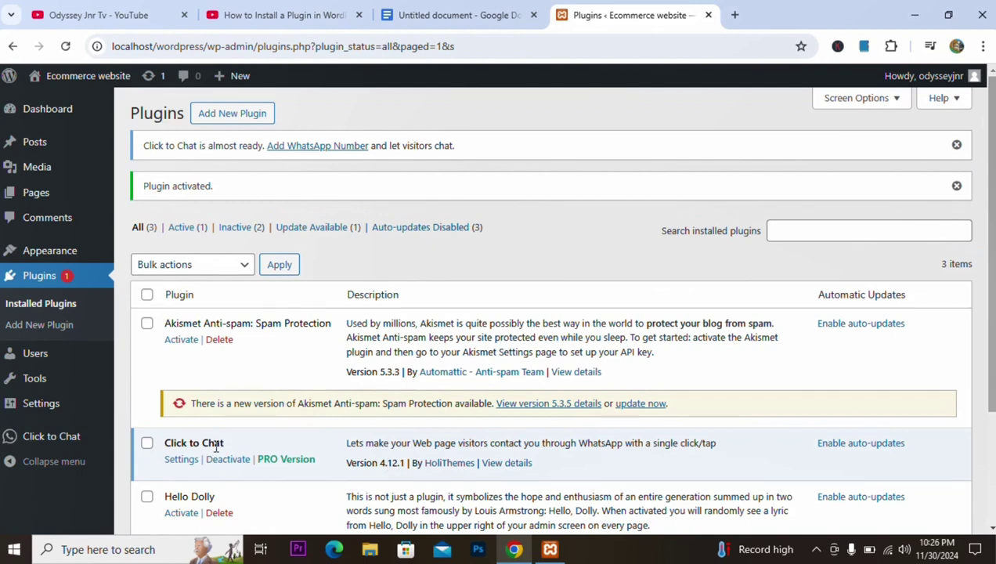
- Open the Ecommerce website in a new browser tab and check its front page for the plugin's chat button
scroll(724, 112, "down", 3)
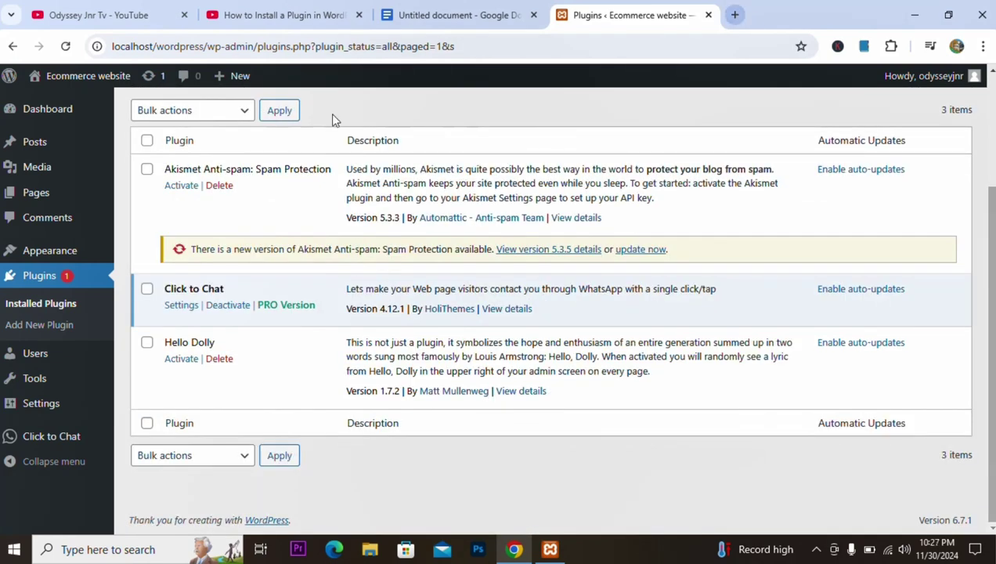
right_click(98, 83)
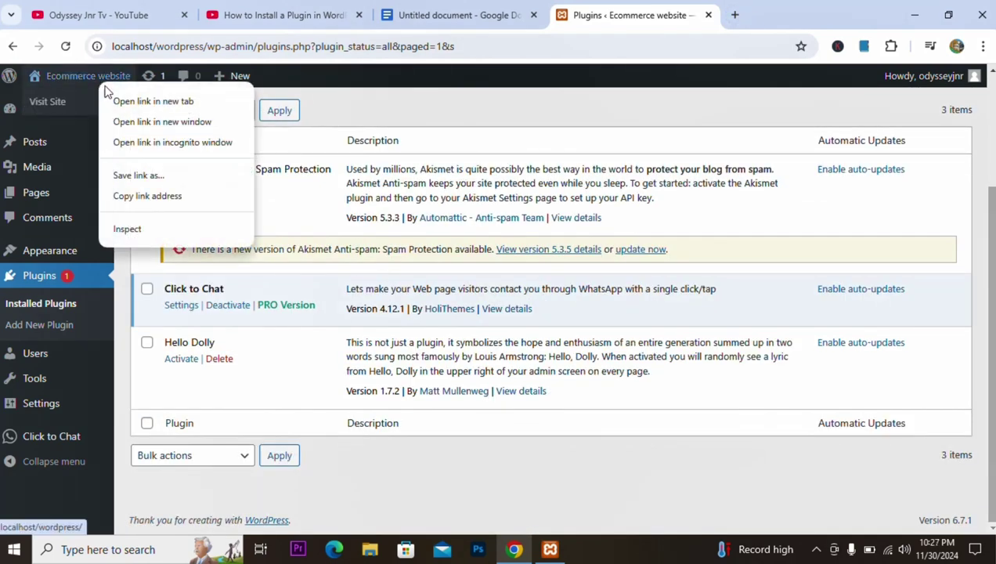
left_click(154, 110)
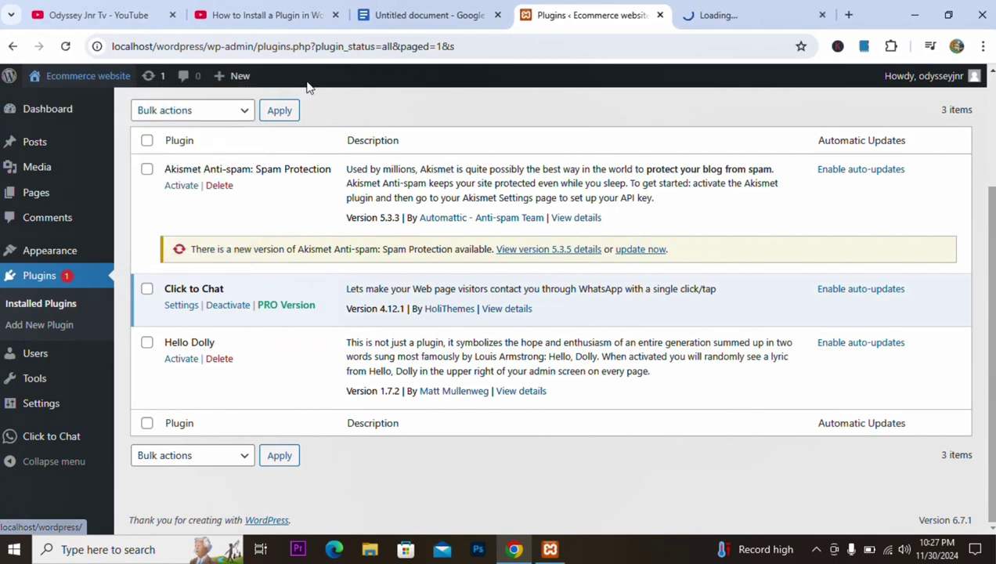
left_click(722, 19)
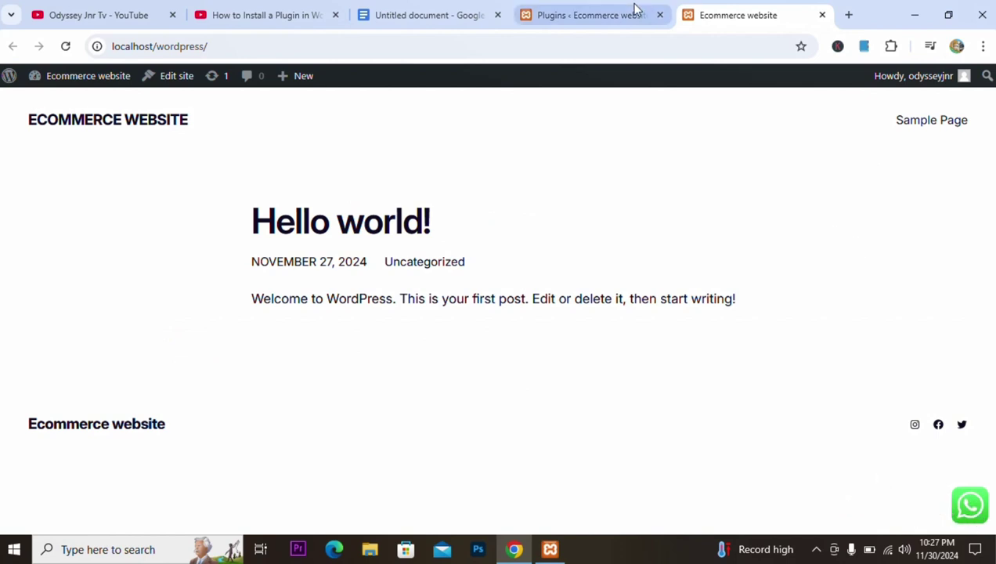
left_click(596, 15)
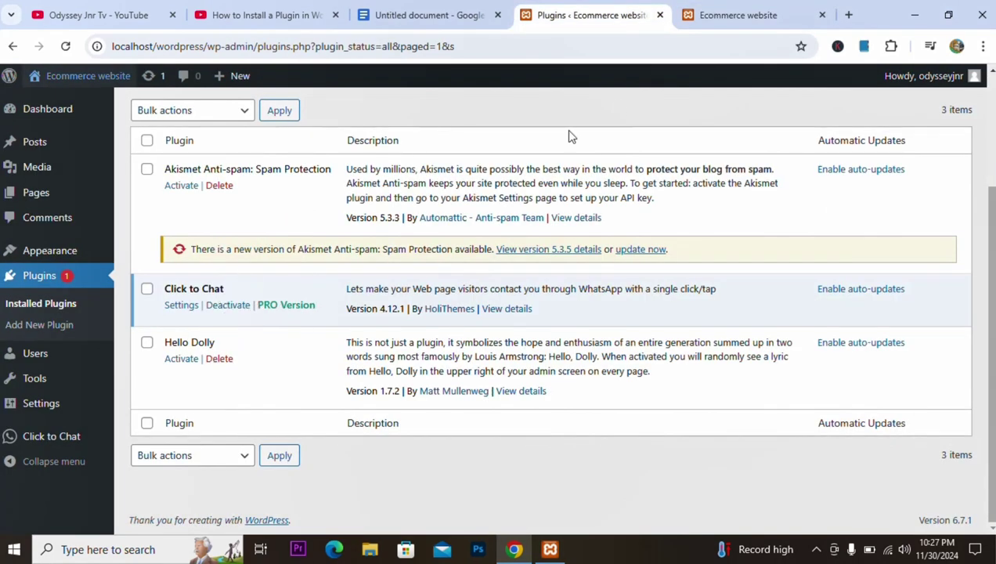
left_click(716, 24)
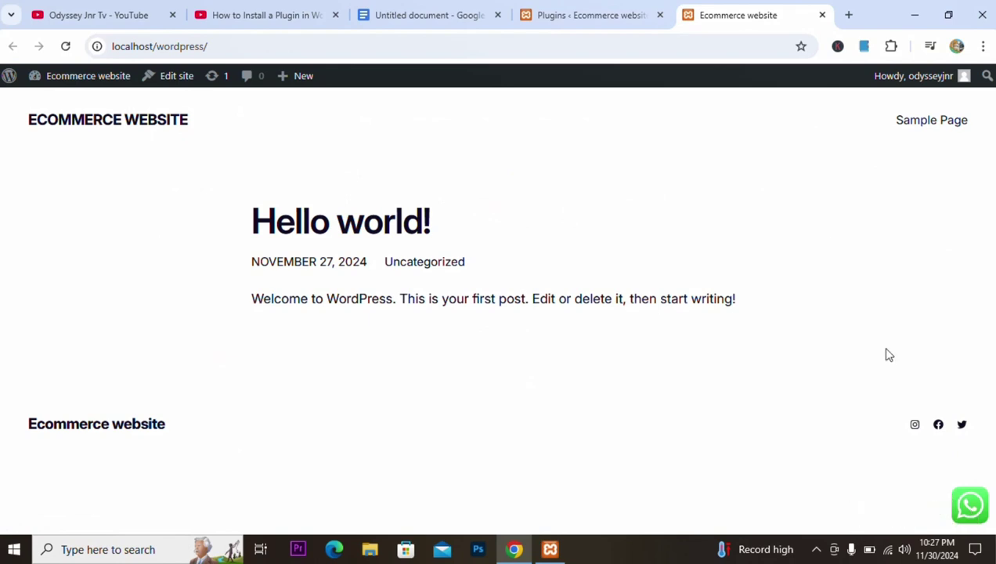
- Deactivate the Click to Chat plugin in the installed plugins list and delete it together with its data
left_click(613, 10)
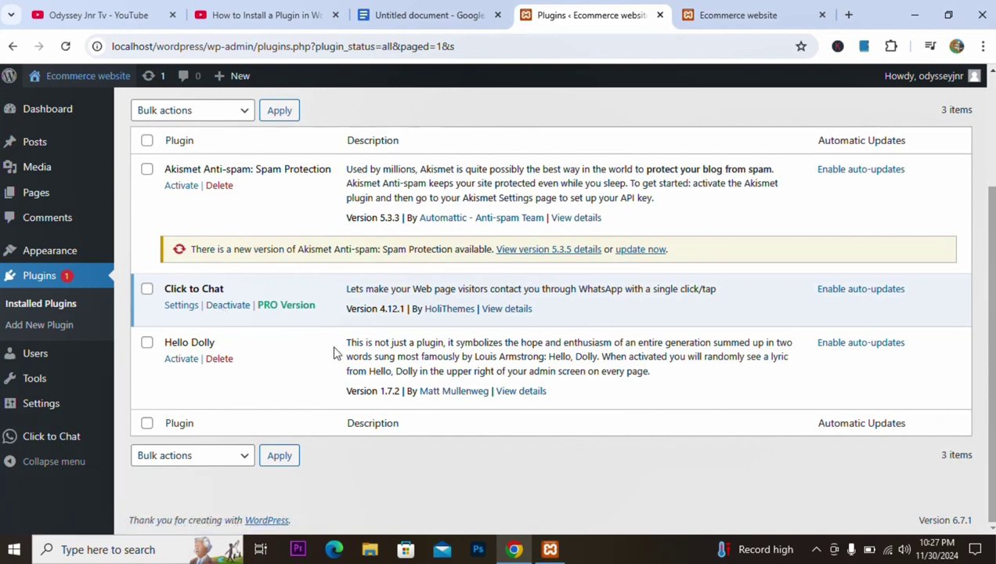
left_click(228, 306)
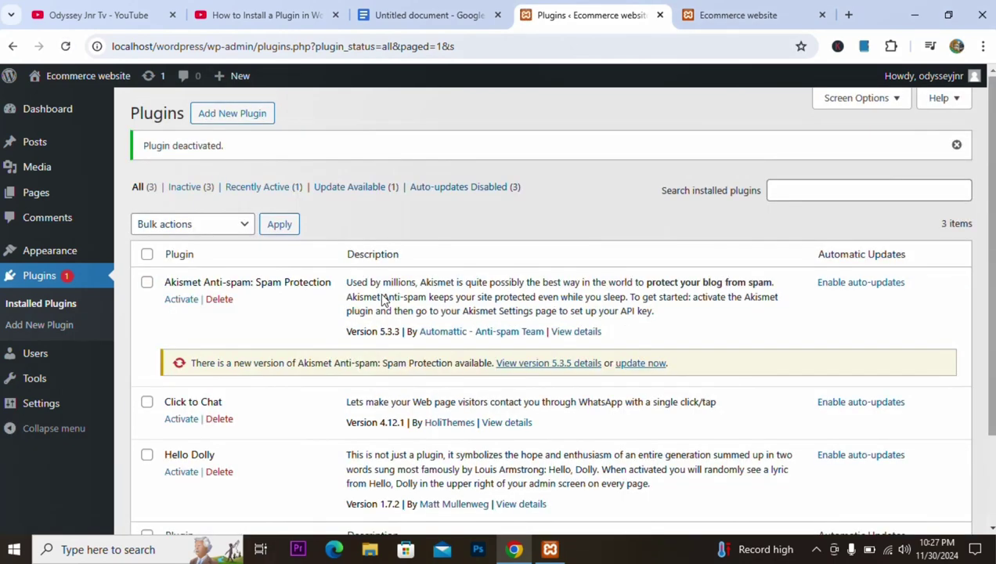
left_click(221, 422)
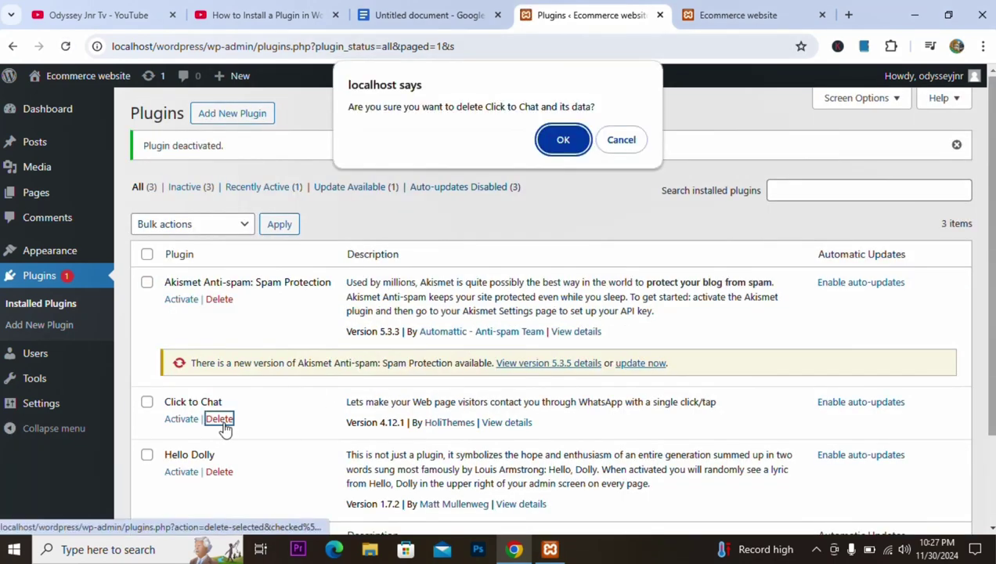
left_click(558, 151)
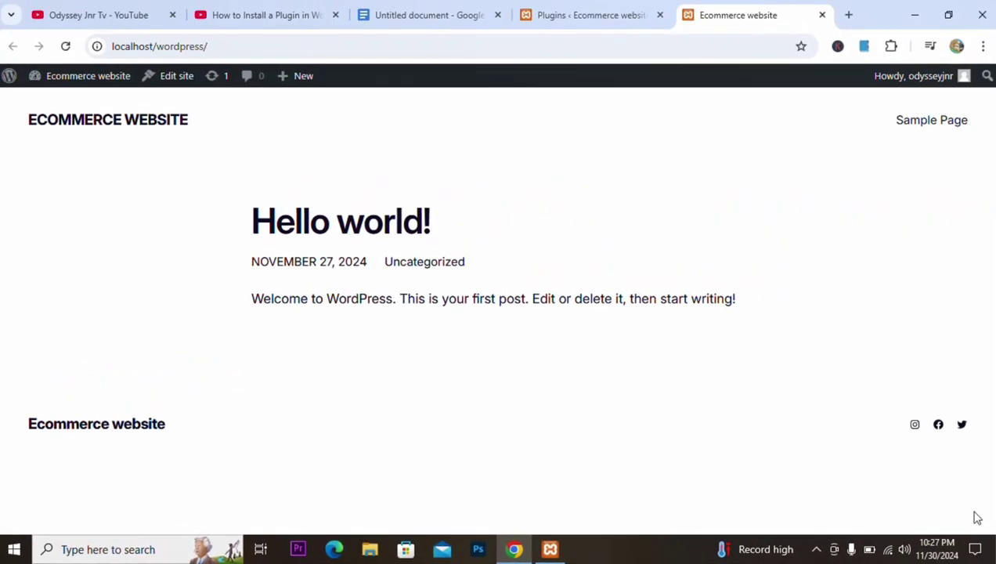
left_click(575, 15)
mouse_move(986, 227)
left_mouse_down()
mouse_move(986, 302)
mouse_move(986, 227)
left_mouse_up()
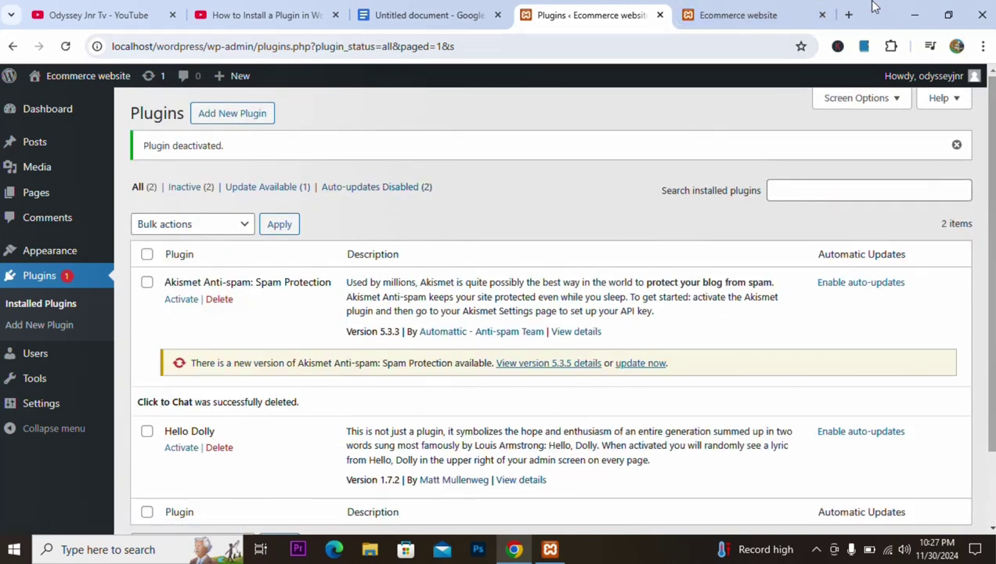
- Open the WordPress.org plugin directory at wordpress.org/plugins in a new browser tab
left_click(848, 15)
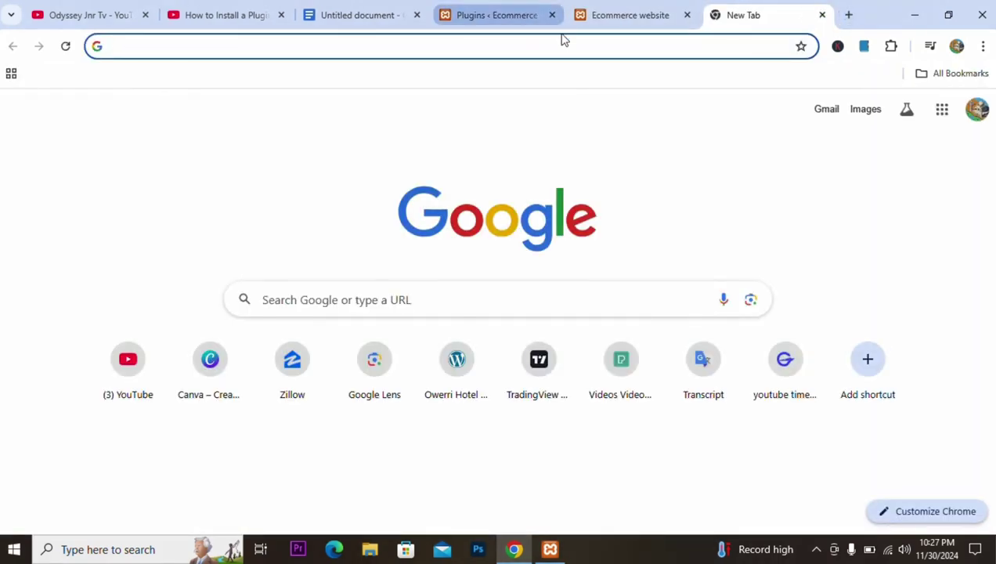
left_click(556, 50)
type("w")
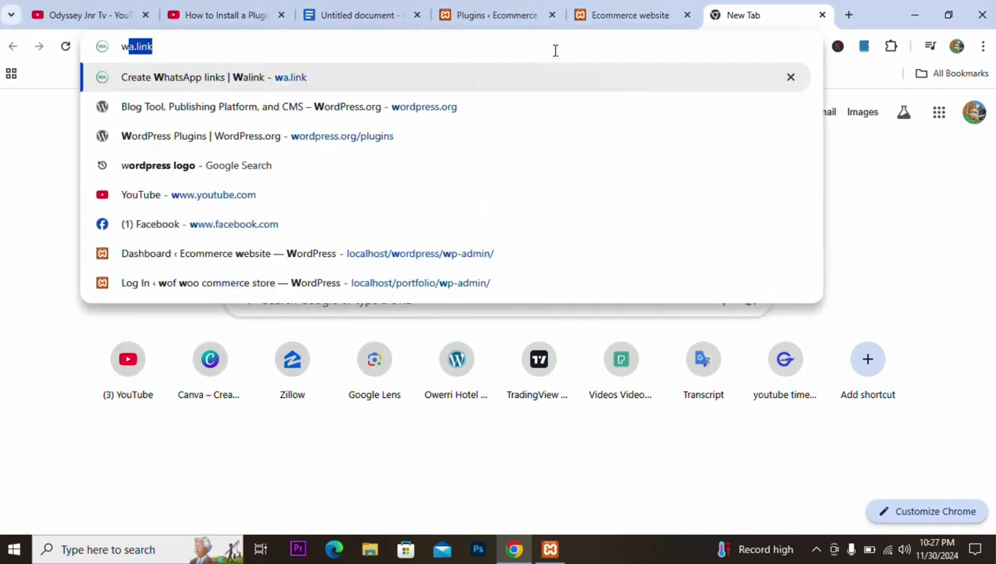
type("o")
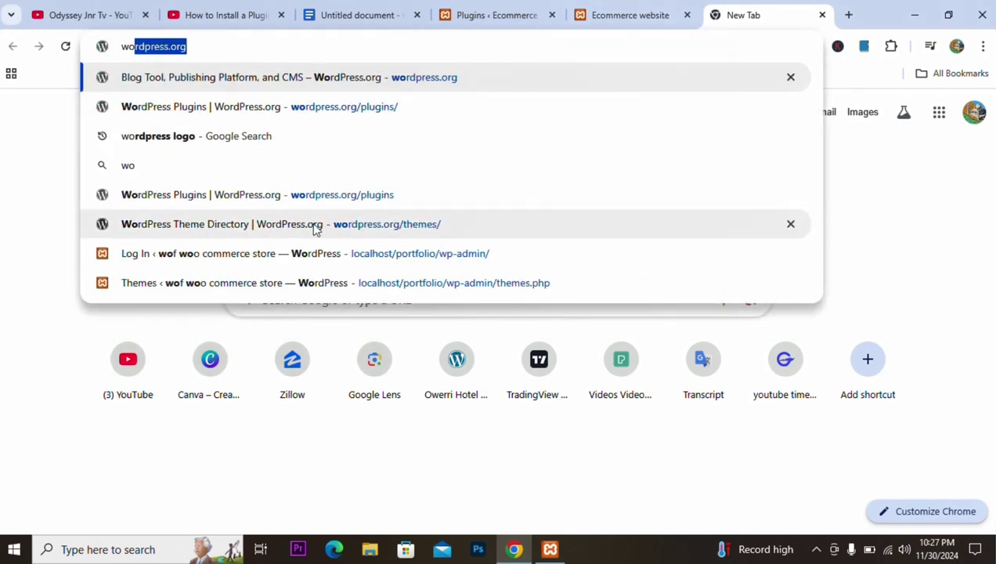
left_click(287, 196)
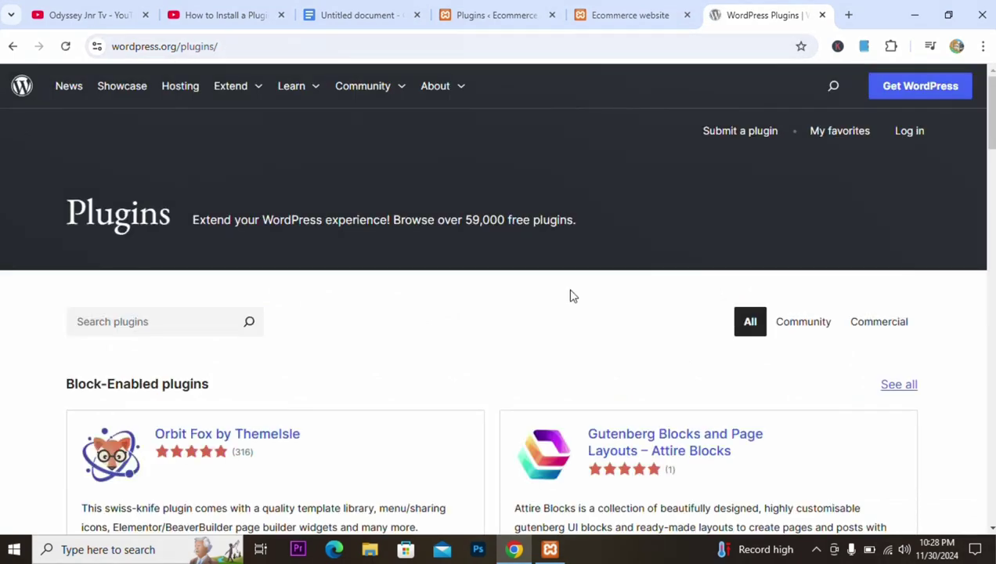
- Open the ThemeForest WordPress category page in a new browser tab, search it for "whatshapp plugin", and clear the search text
left_click(849, 14)
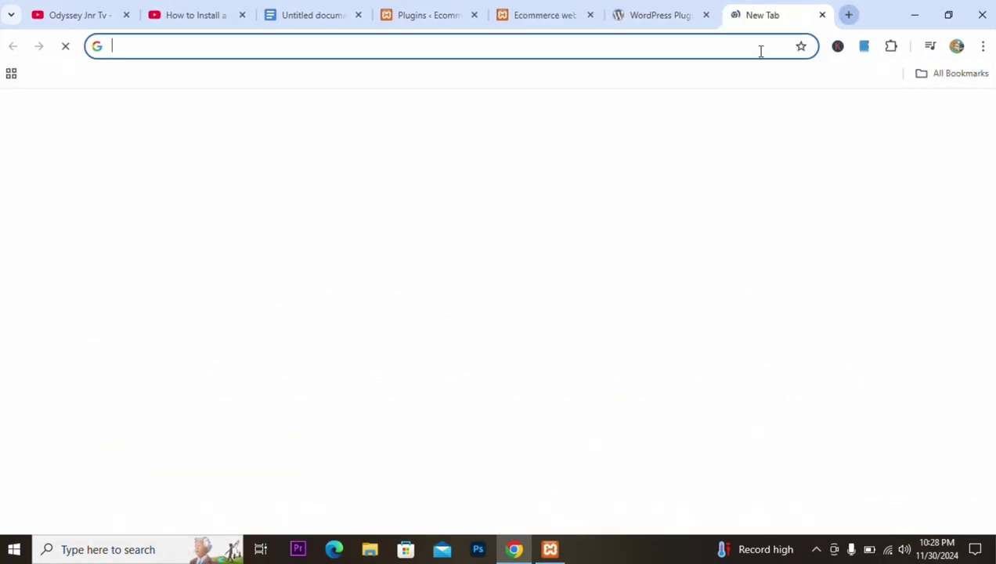
left_click(739, 45)
type("th")
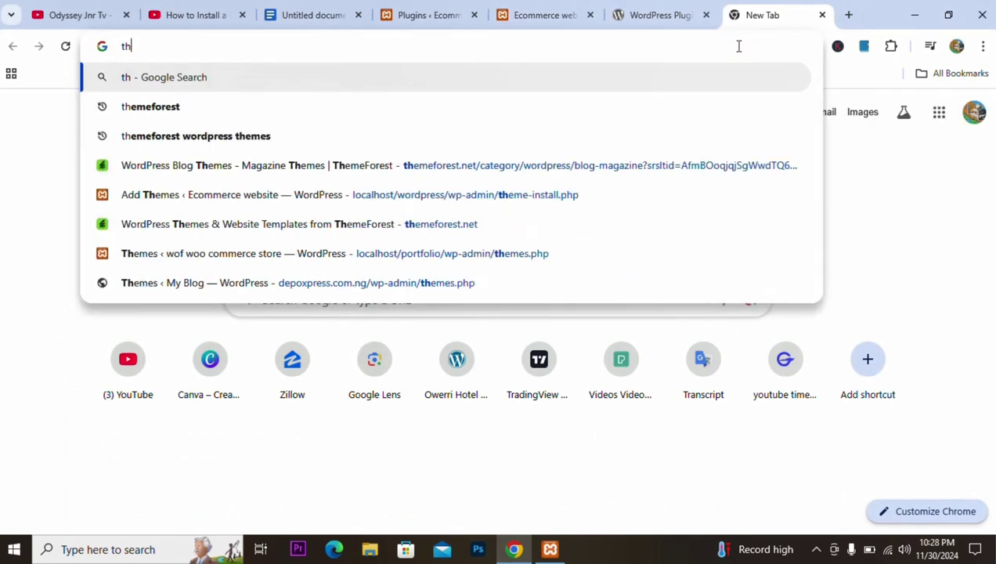
type("e")
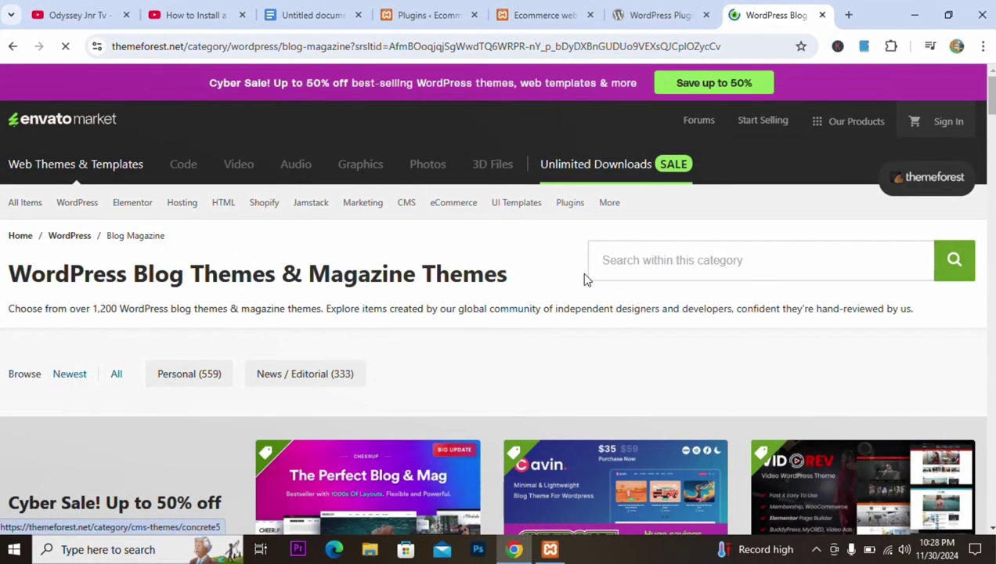
left_click(679, 252)
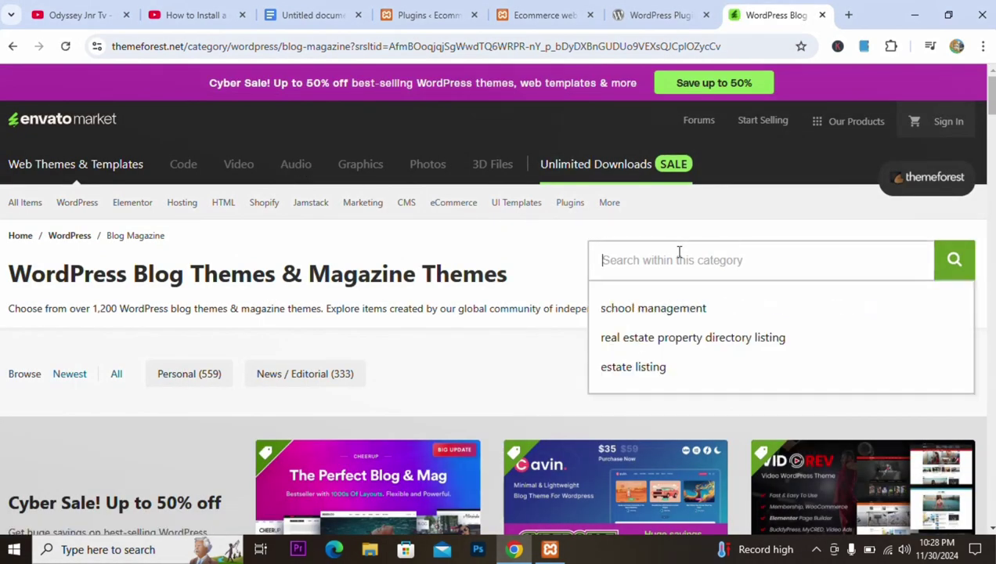
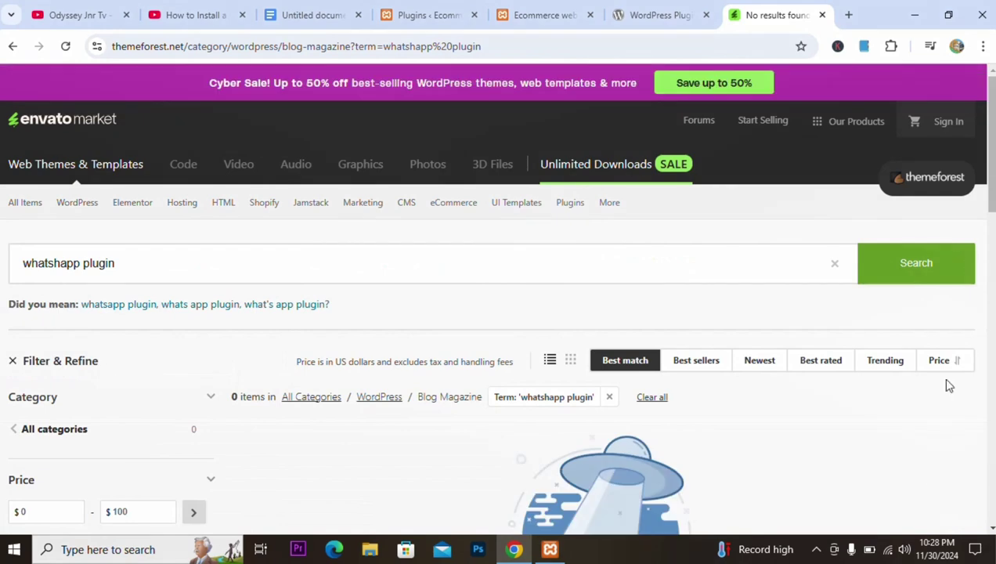
left_click(836, 267)
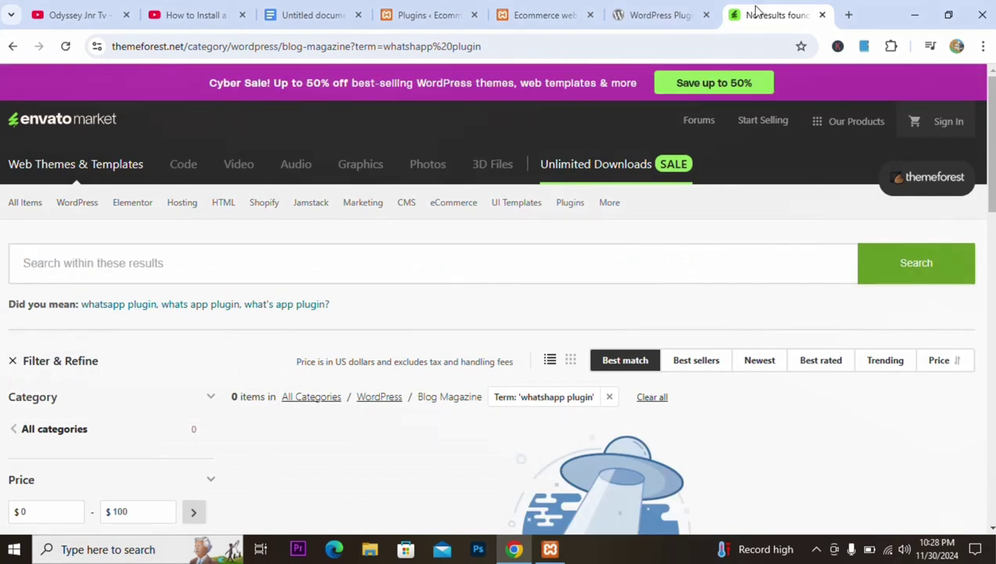
- Return to the WordPress.org plugin directory and search its plugins for "whatshap"
left_click(678, 17)
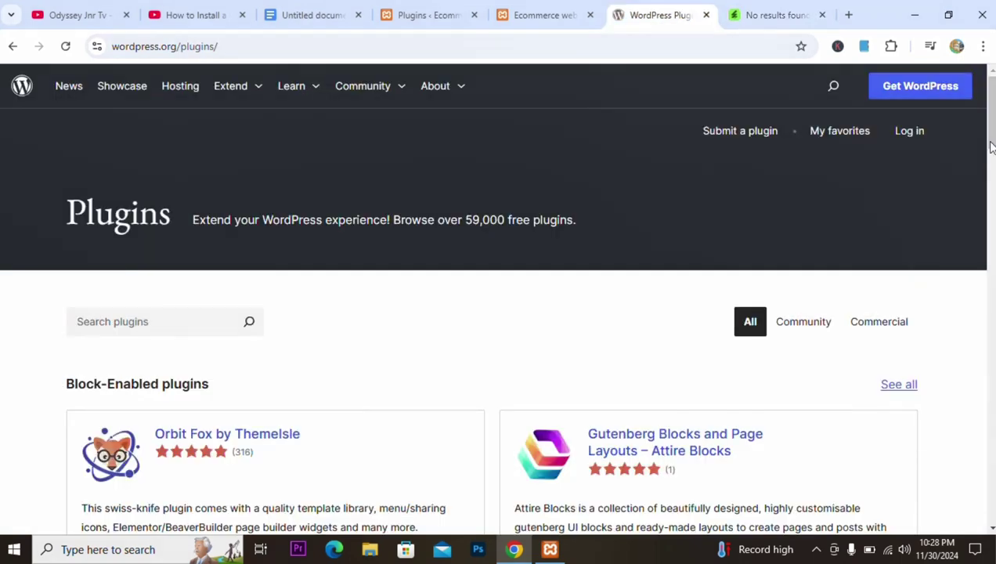
scroll(991, 147, "down", 3)
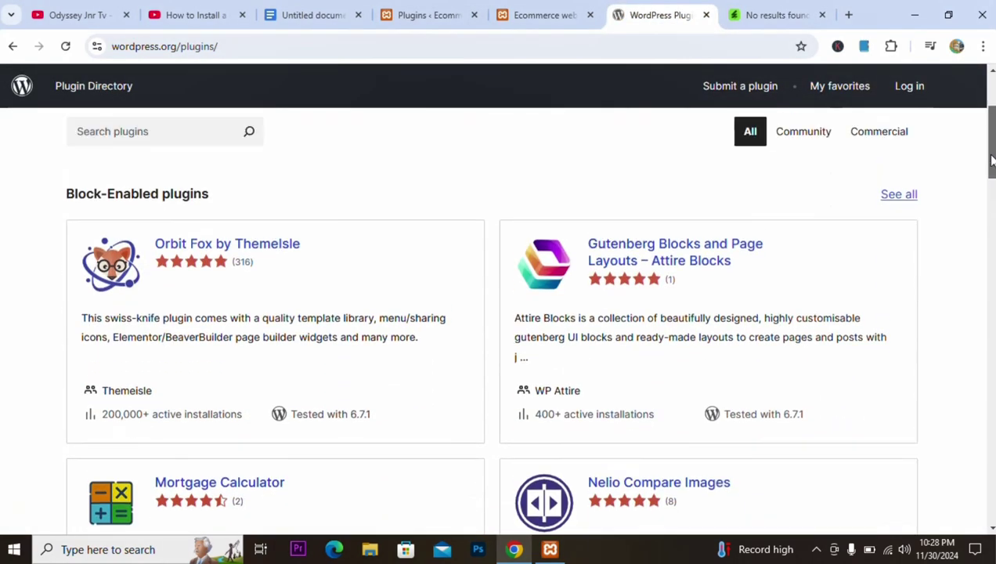
scroll(991, 147, "up", 3)
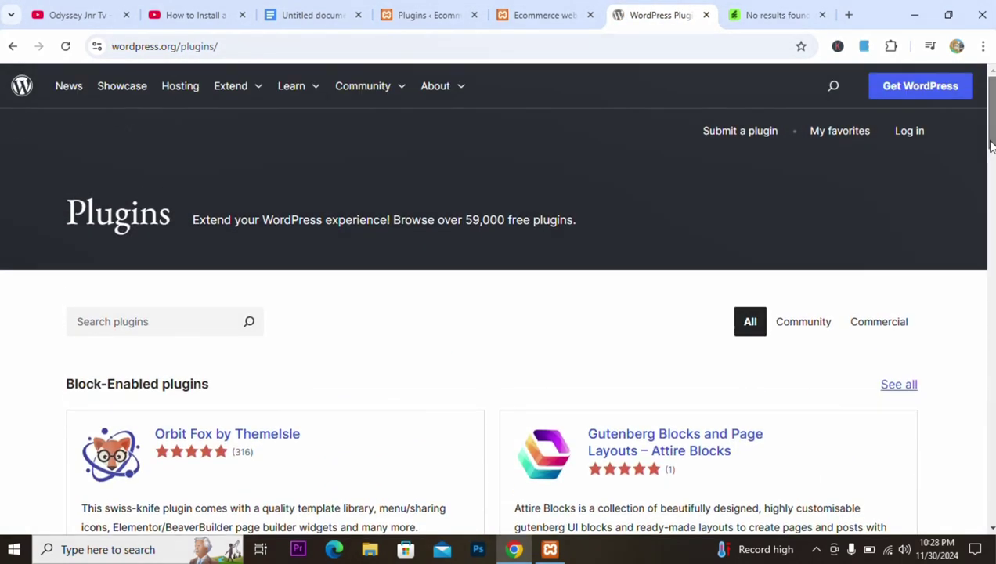
left_click(173, 322)
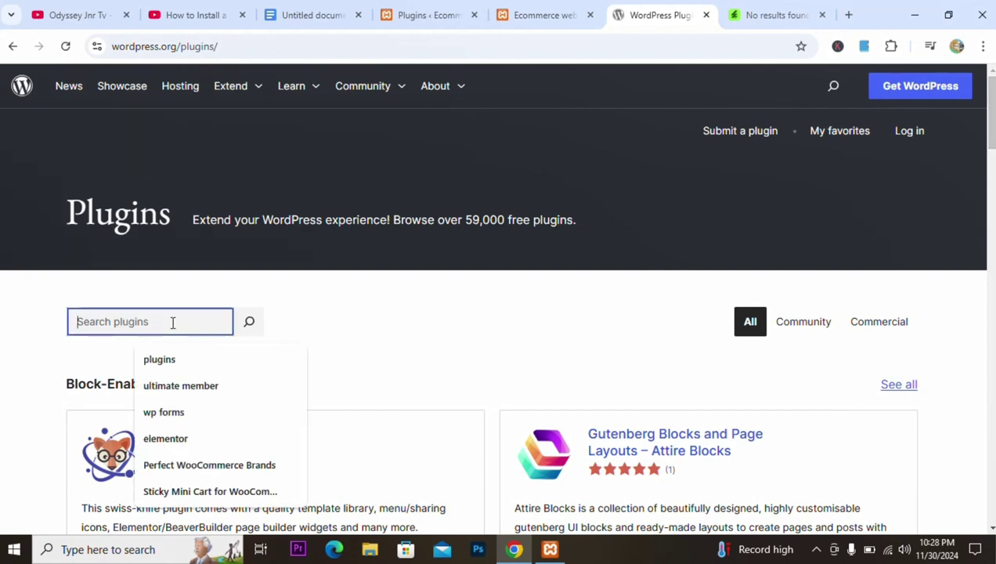
type("w")
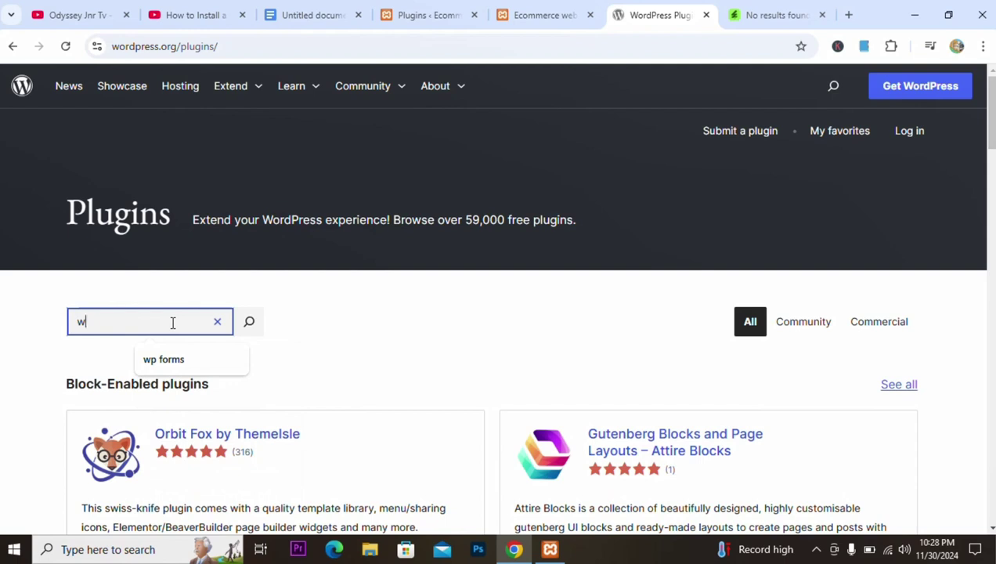
type("hats")
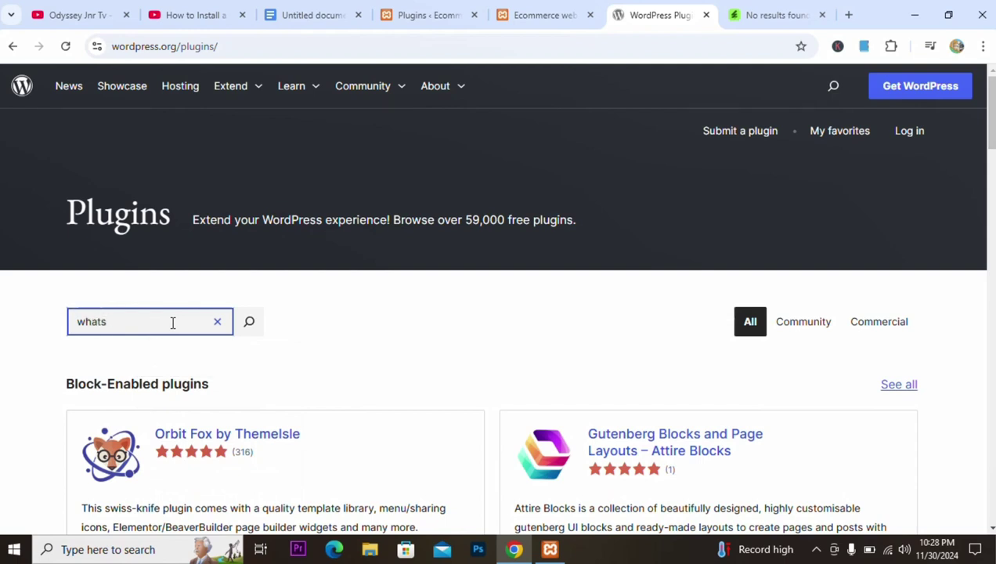
type("h")
key("BackSpace")
key("BackSpace")
left_click(251, 324)
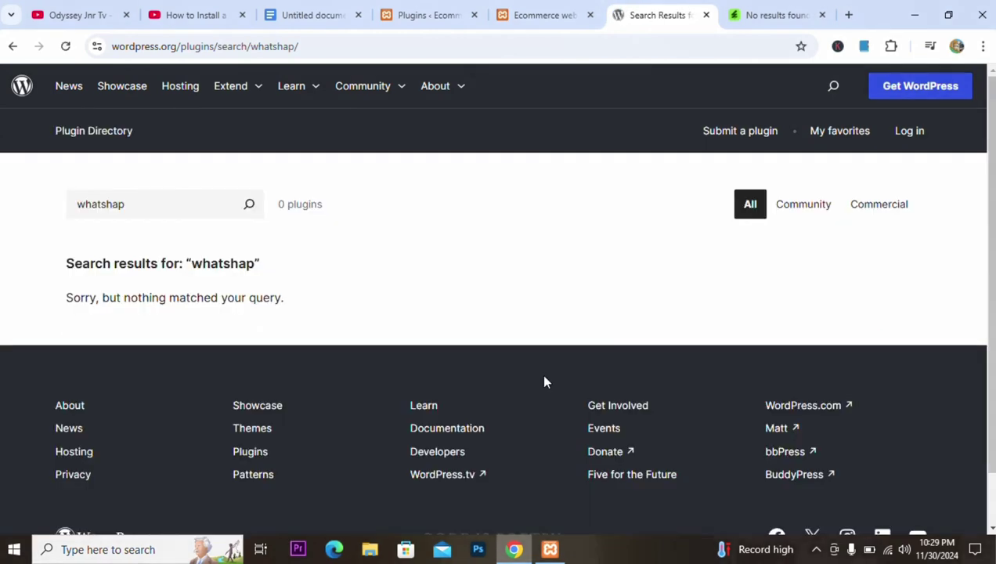
- Correct the misspelled plugin search term to "WhatsApp" using the spelling suggestion and run the search again
left_click(177, 210)
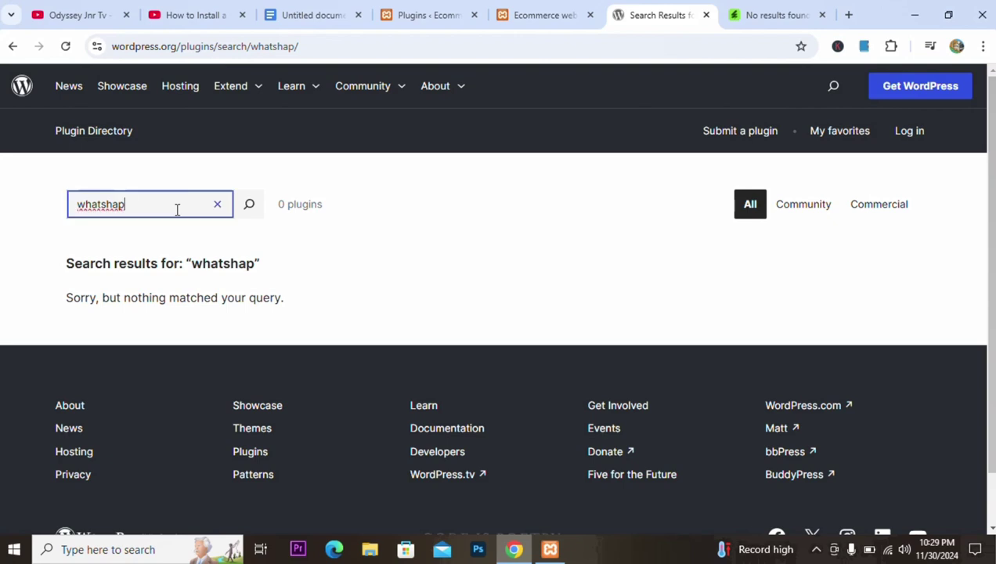
right_click(87, 206)
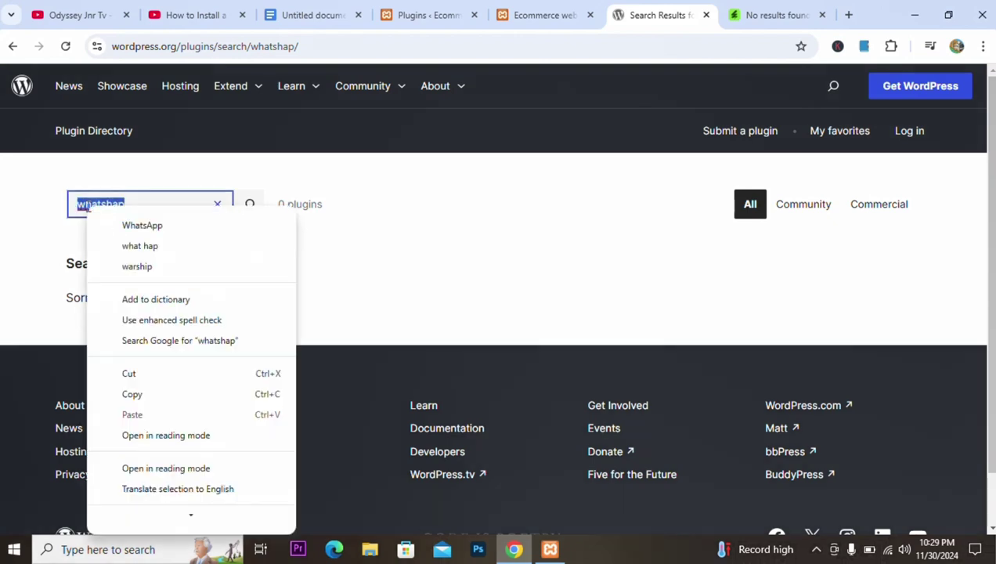
left_click(139, 227)
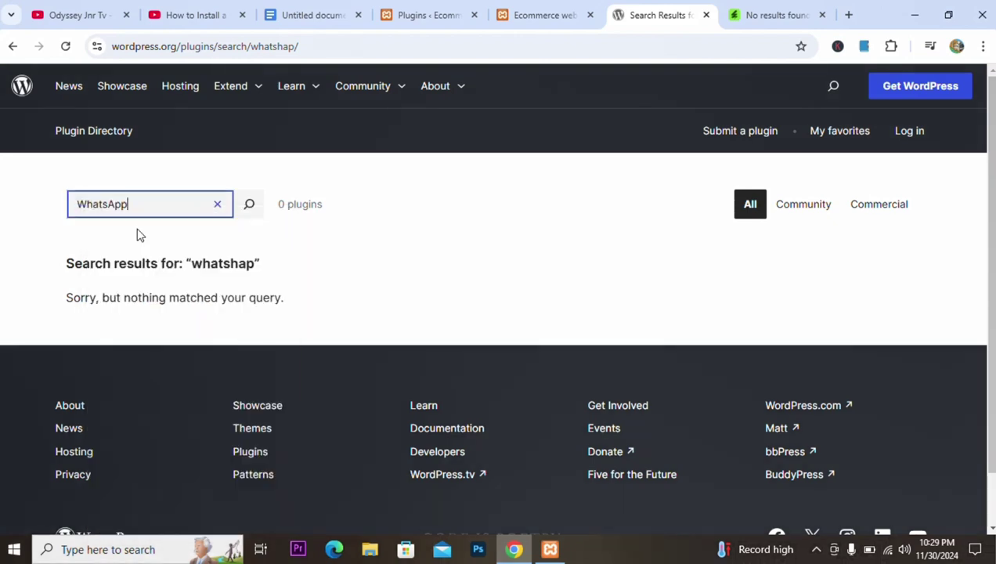
left_click(248, 205)
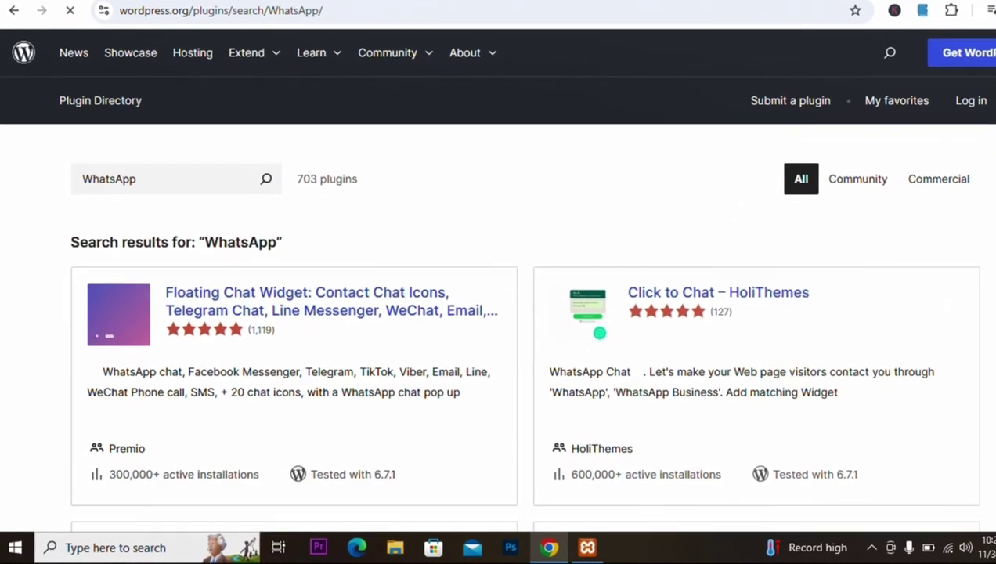
- Open the Click to Chat – HoliThemes plugin page from the search results, download its zip file, and show the recent downloads
scroll(498, 314, "down", 5)
scroll(499, 313, "up", 3)
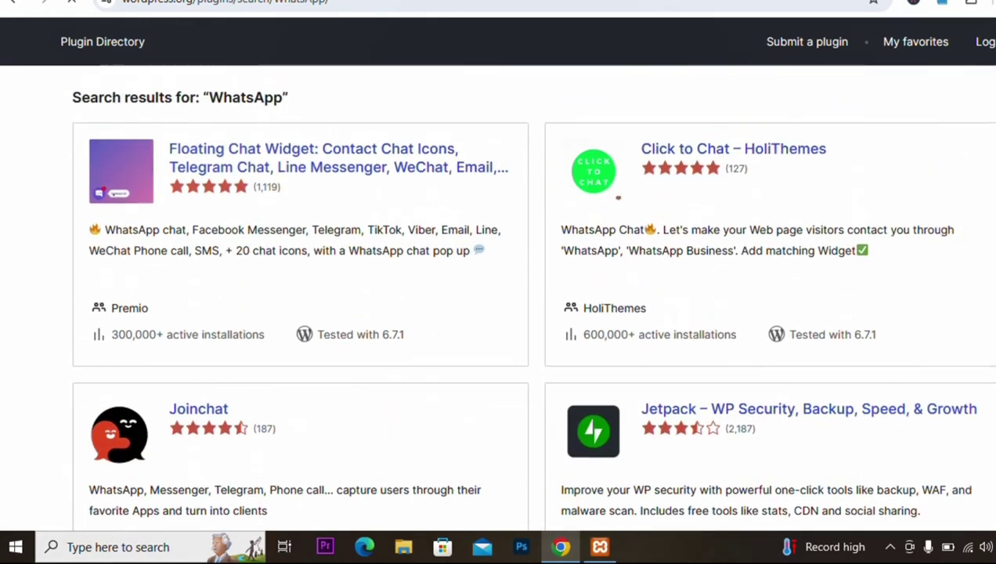
scroll(726, 145, "up", 1)
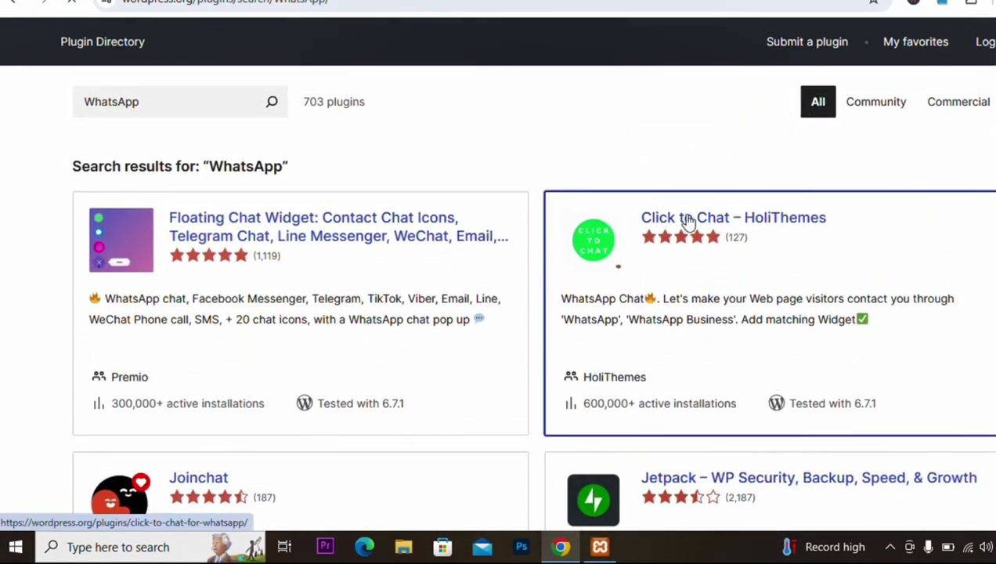
left_click(687, 222)
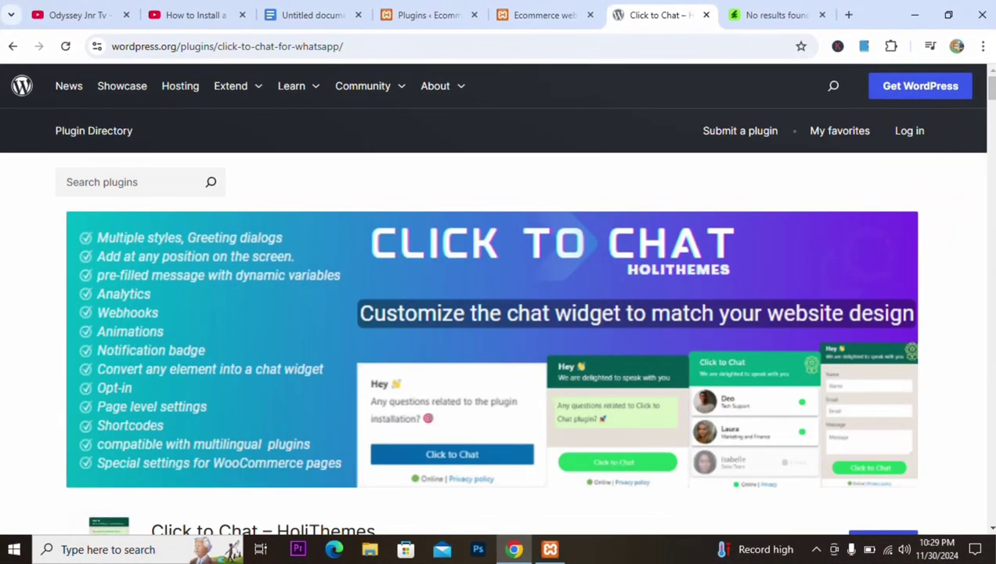
scroll(992, 94, "down", 5)
scroll(992, 94, "up", 5)
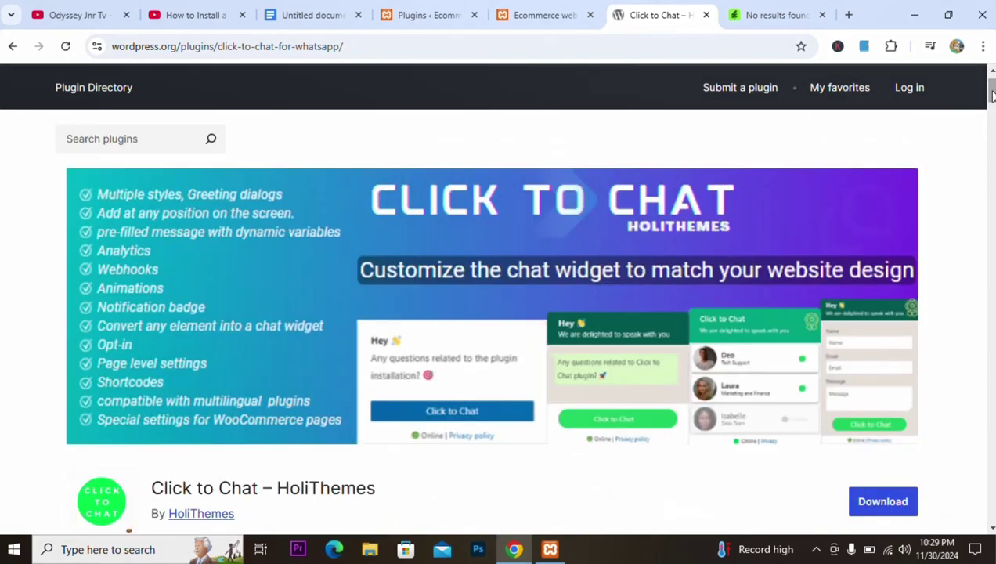
scroll(991, 94, "down", 3)
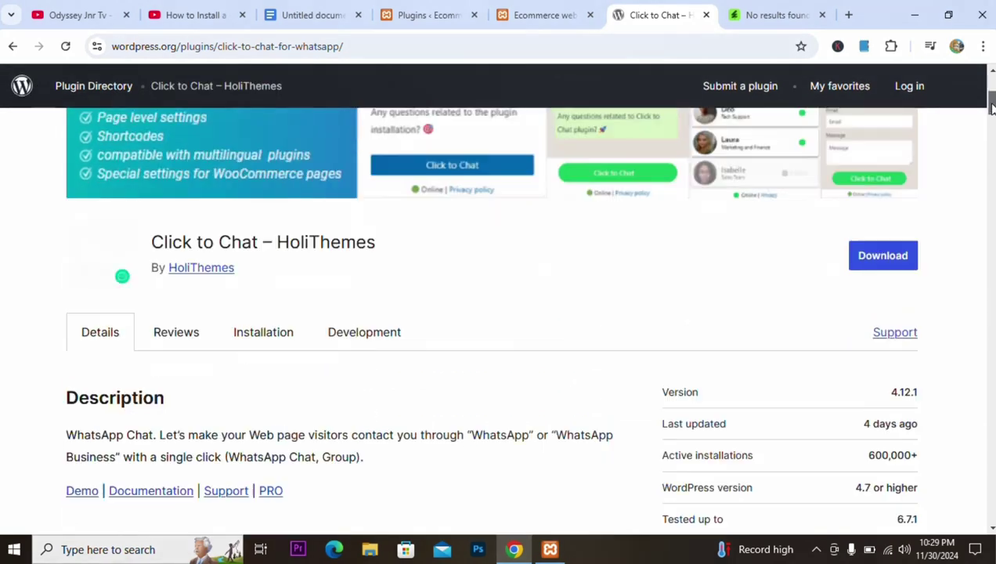
left_click(891, 266)
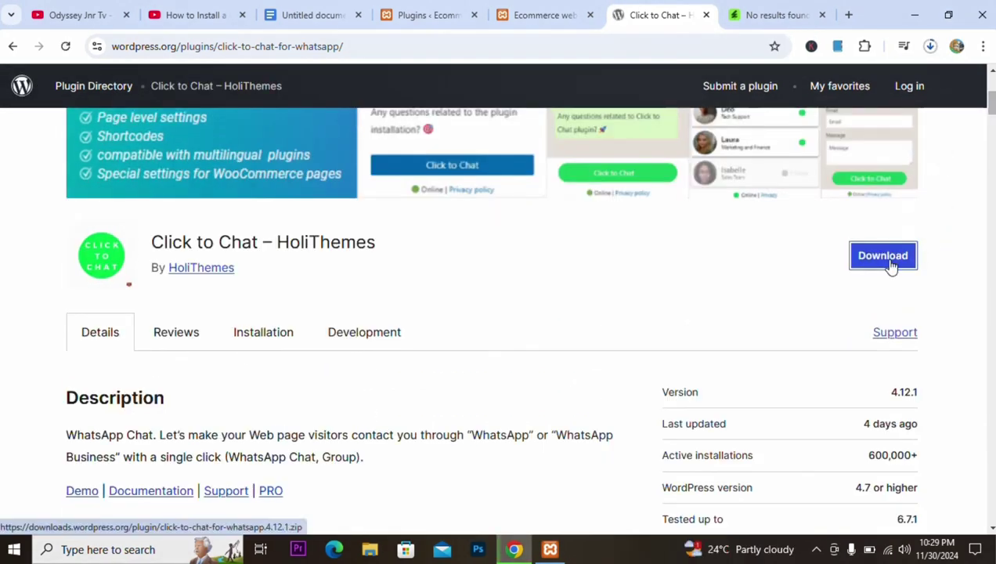
left_click(931, 48)
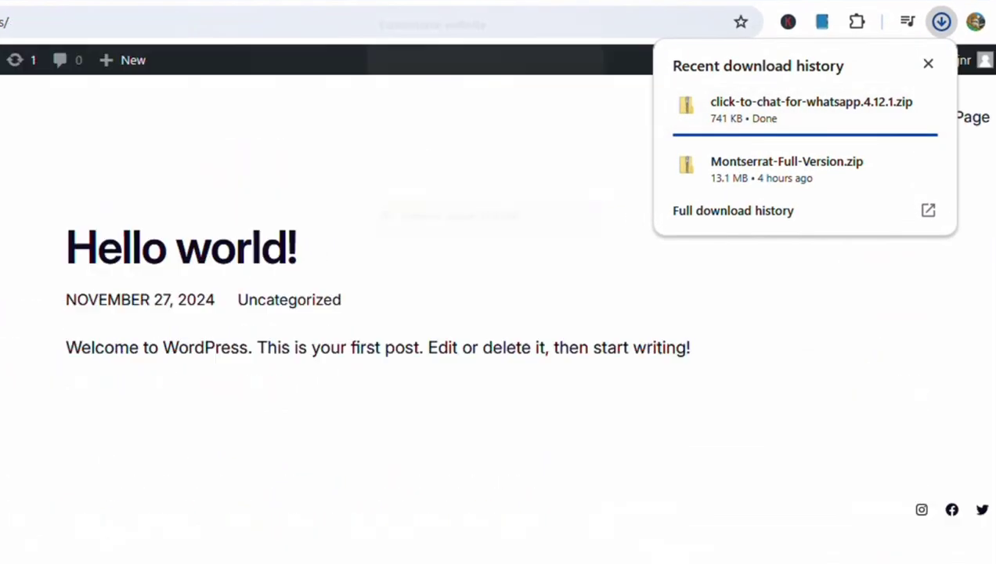
- Reload the Ecommerce website's front page and check it for the plugin's chat button
left_click(380, 6)
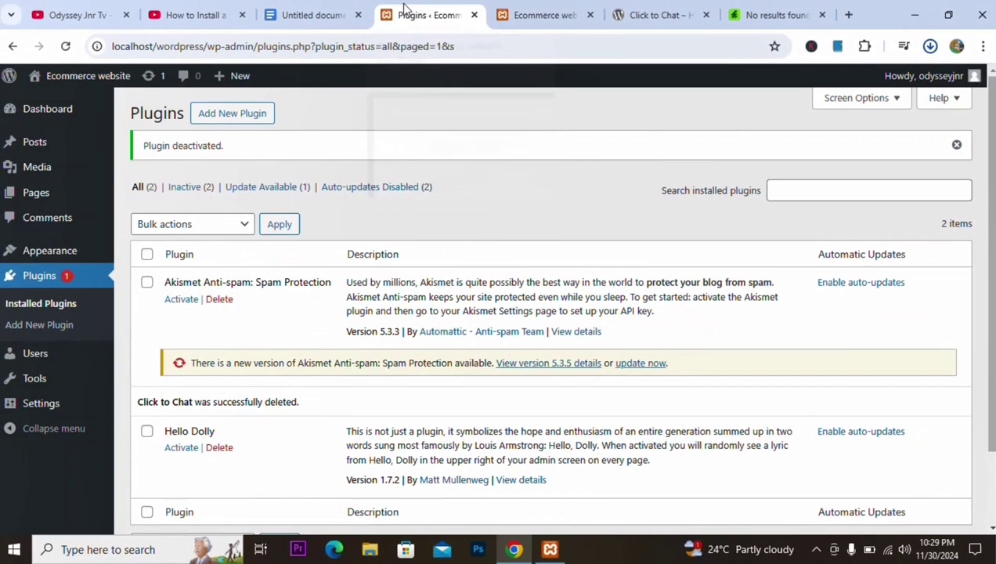
left_click(533, 12)
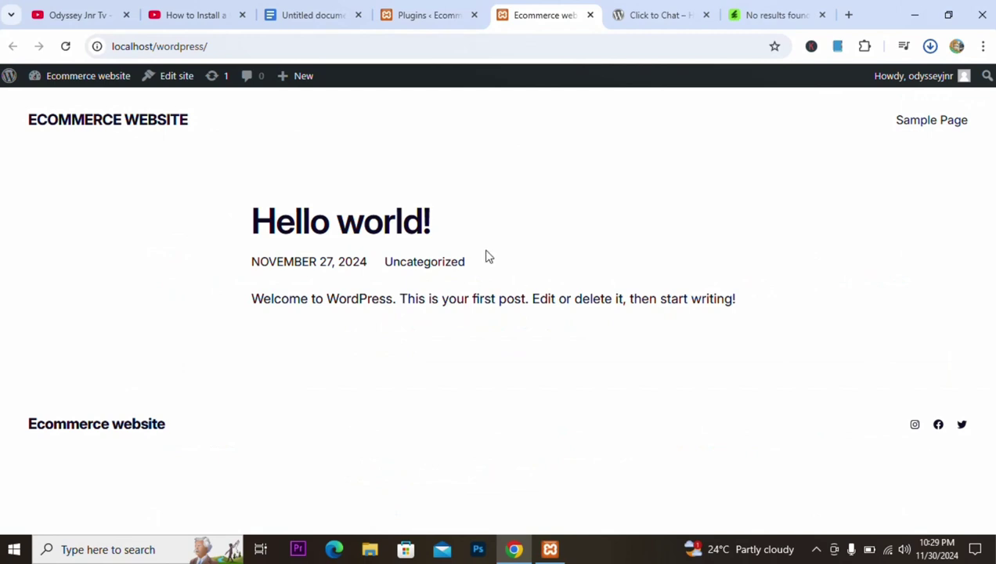
left_click(65, 46)
- Return to the WordPress admin dashboard and open the plugin upload form on the Add Plugins page
left_click(434, 15)
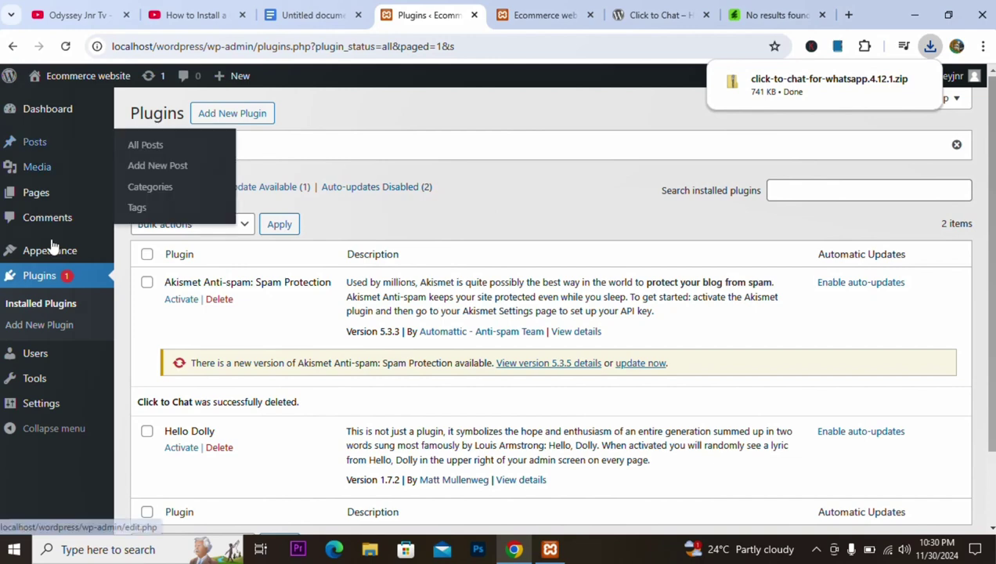
left_click(45, 279)
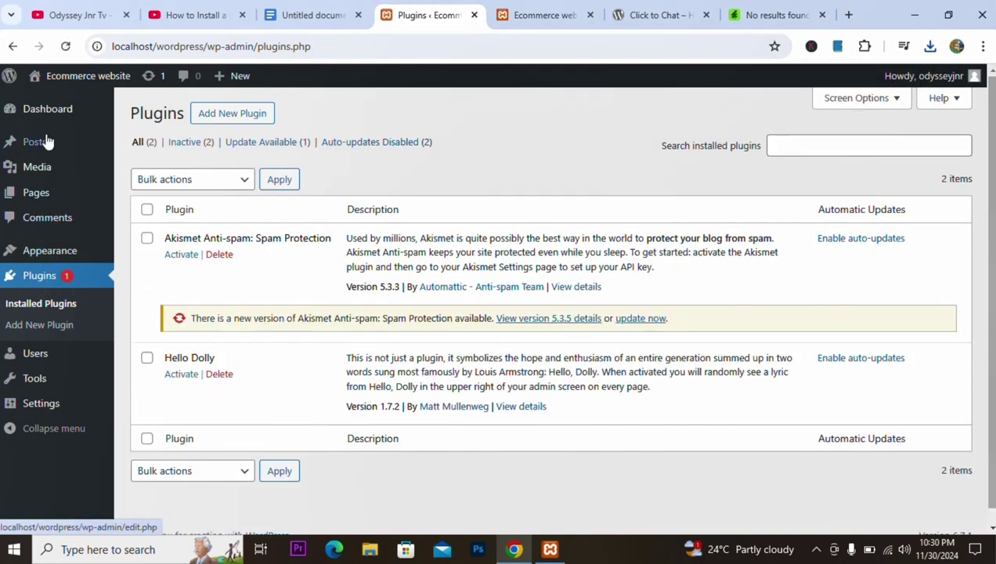
left_click(45, 124)
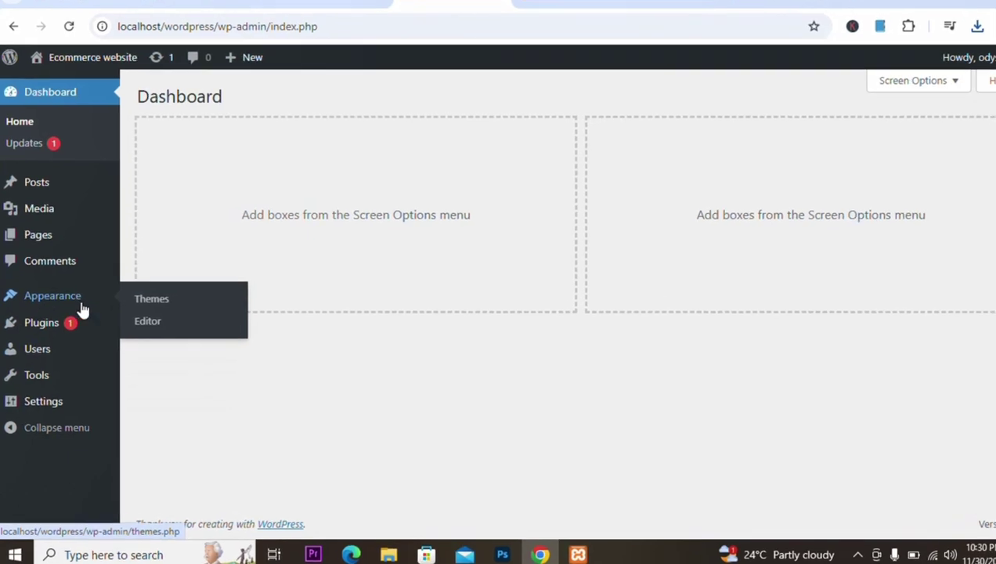
mouse_move(52, 335)
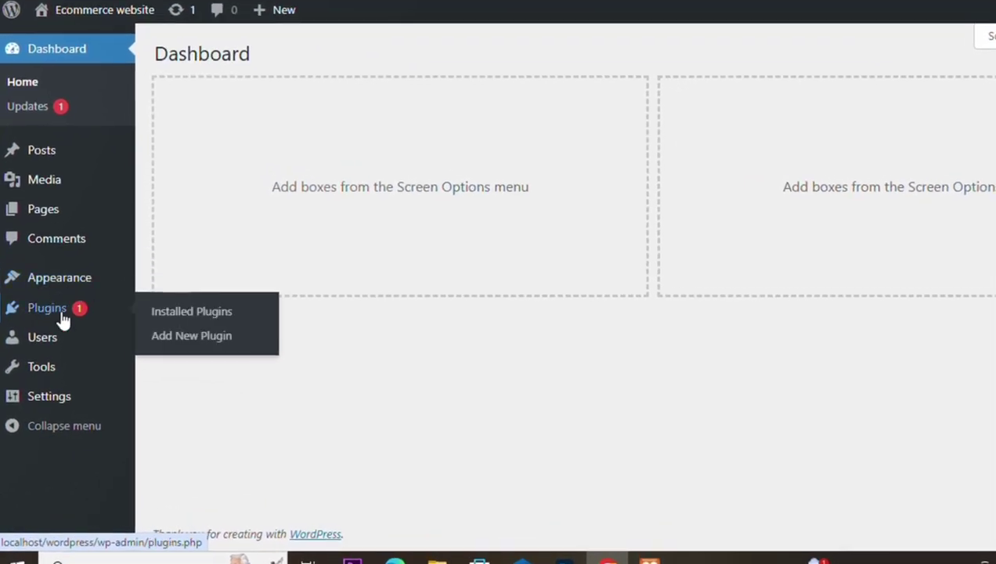
left_click(186, 337)
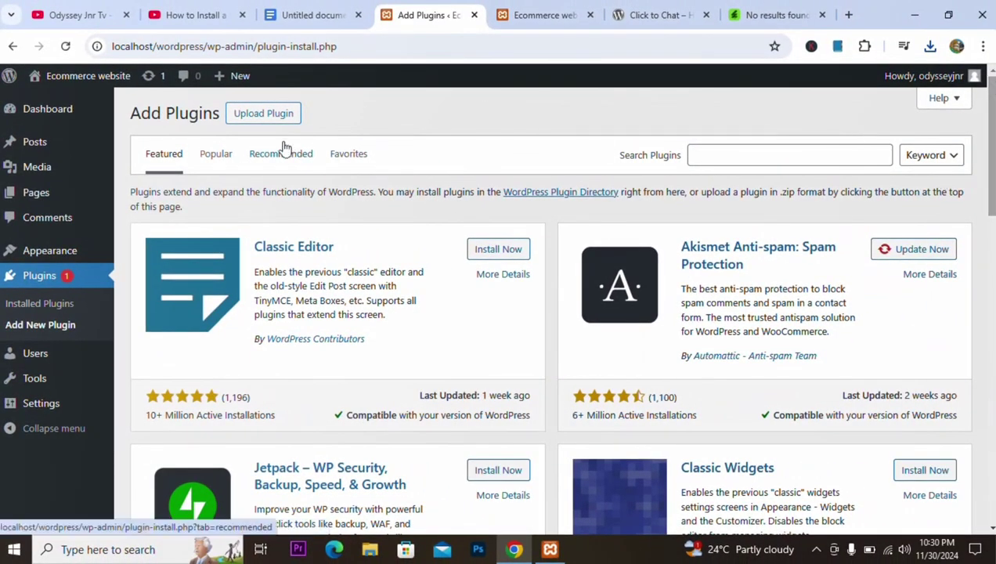
left_click(266, 118)
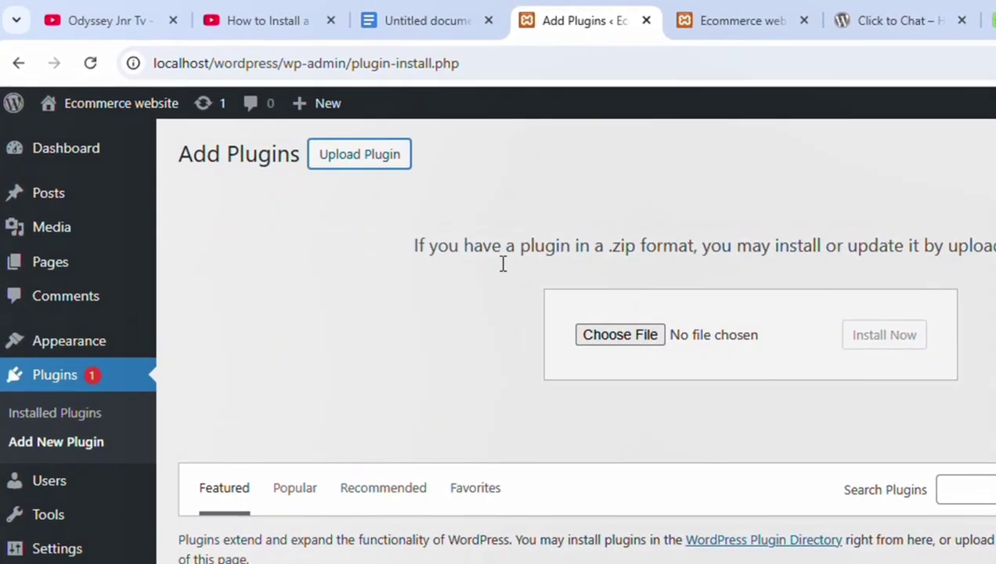
- Choose click-to-chat-for-whatsapp.4.12.1 from the Downloads folder as the plugin zip to upload
left_click(641, 339)
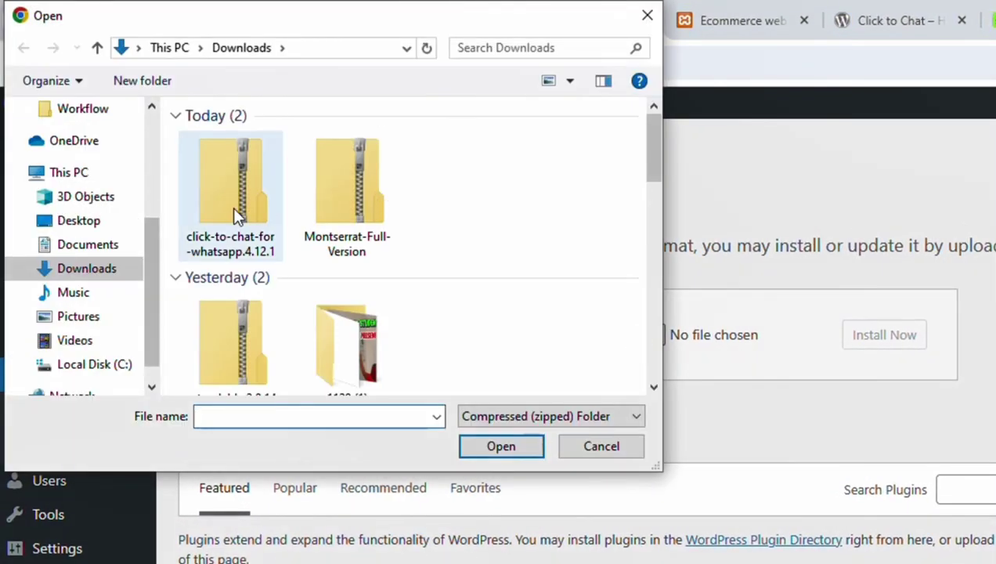
left_click(232, 206)
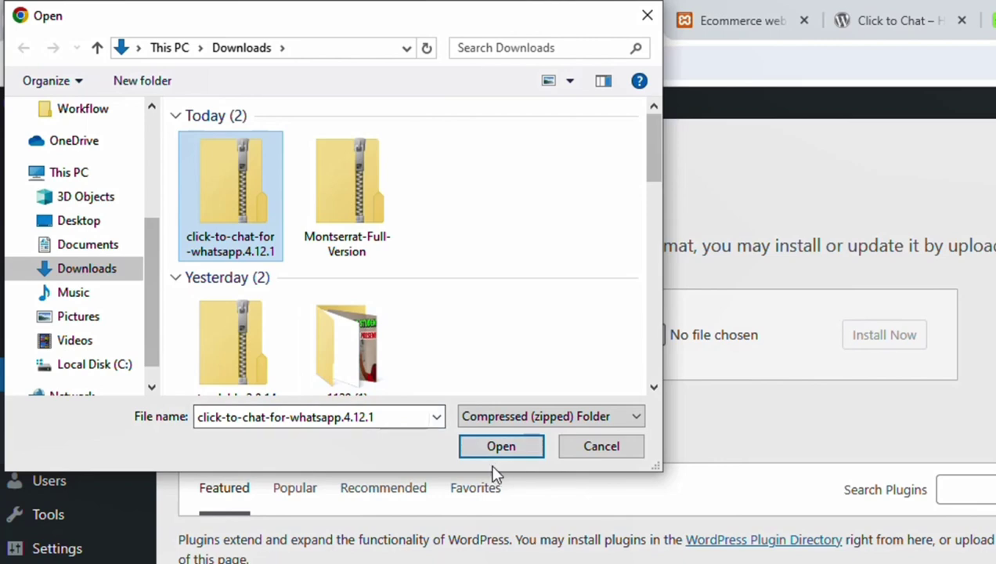
left_click(478, 447)
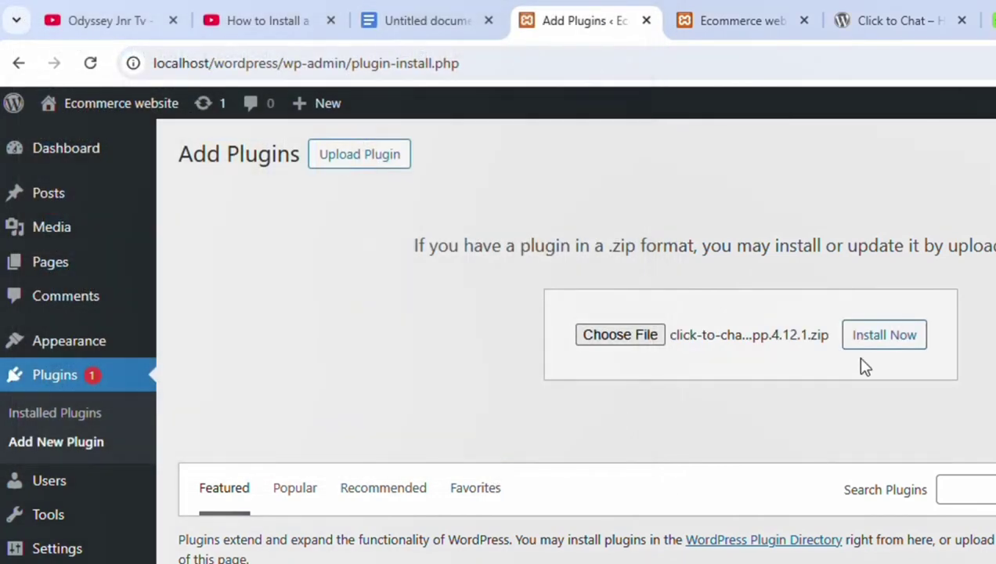
- Install the uploaded Click to Chat plugin zip, activate the plugin, and locate its entry in the installed plugins list
left_click(884, 345)
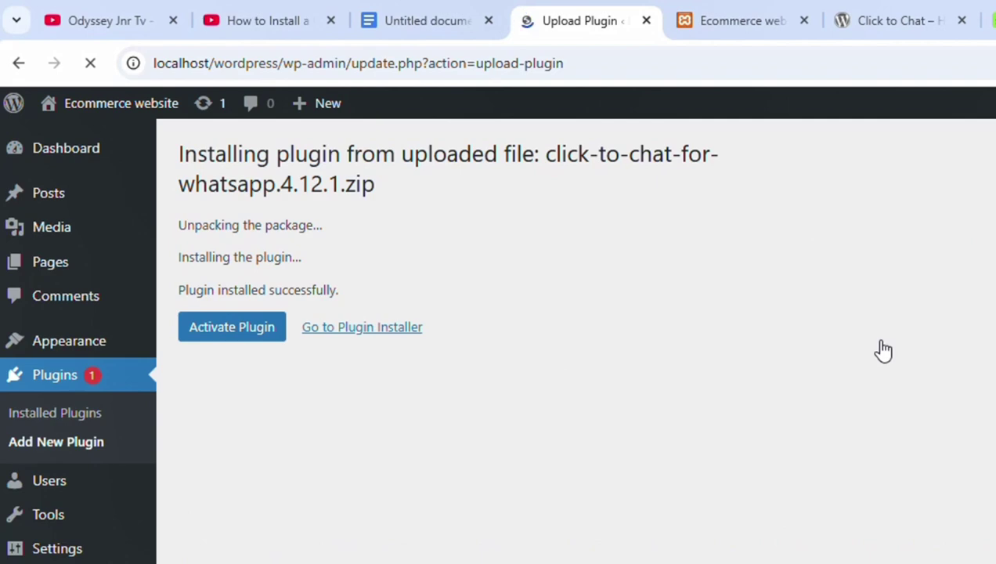
left_click(259, 329)
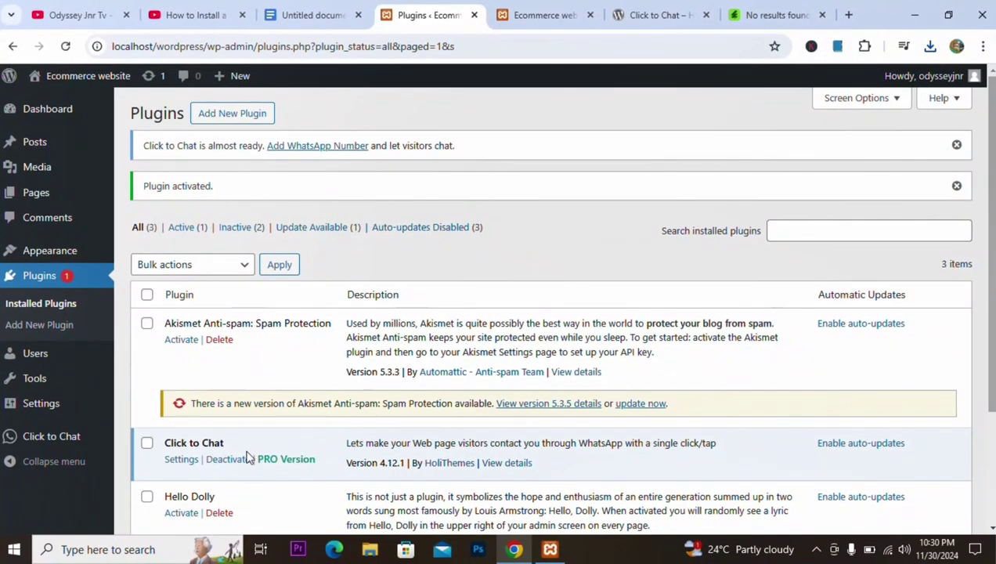
left_click_drag(228, 445, 170, 448)
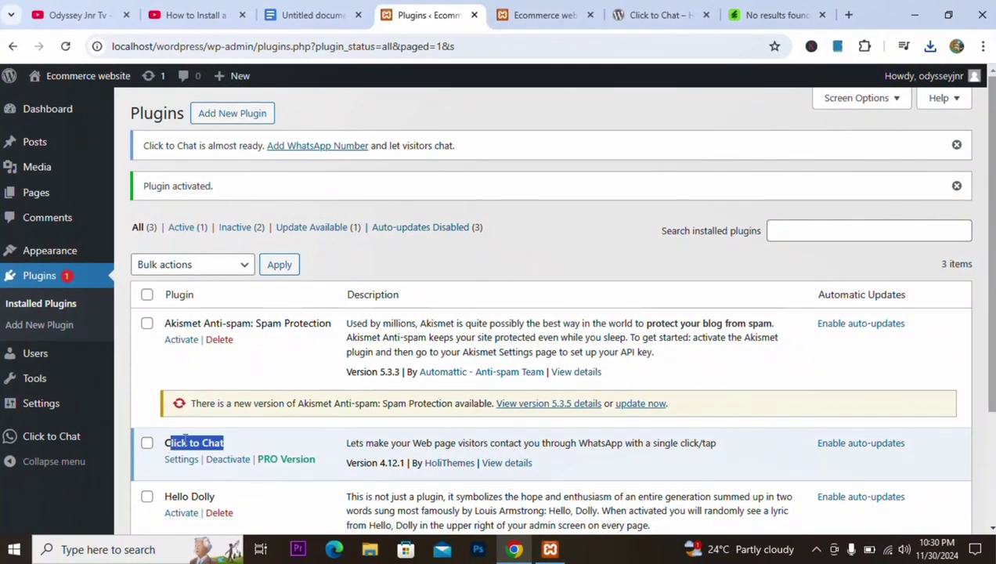
left_click(216, 444)
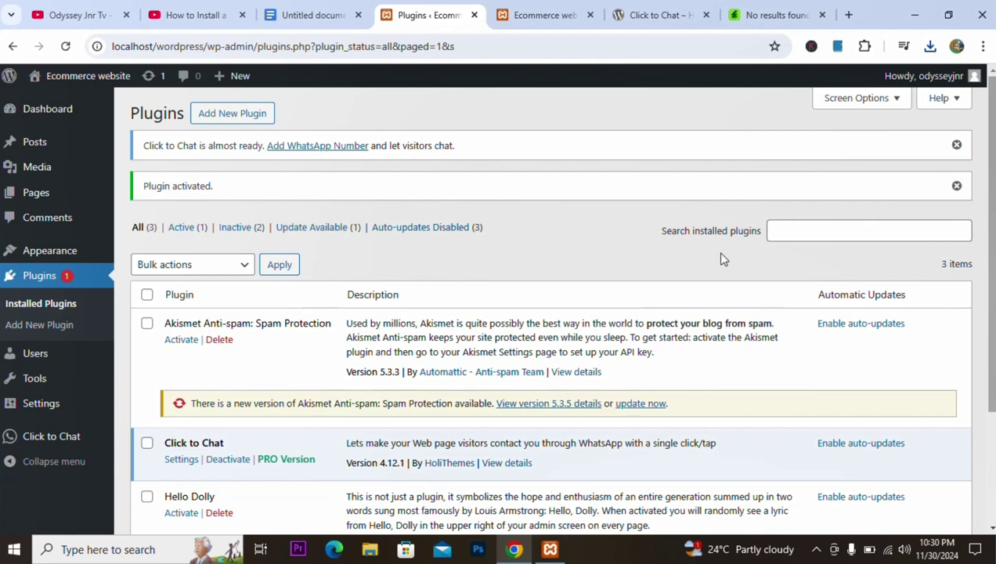
- Reload the Ecommerce website's front page to check for the WhatsApp chat button, and return to the installed plugins list
left_click(496, 11)
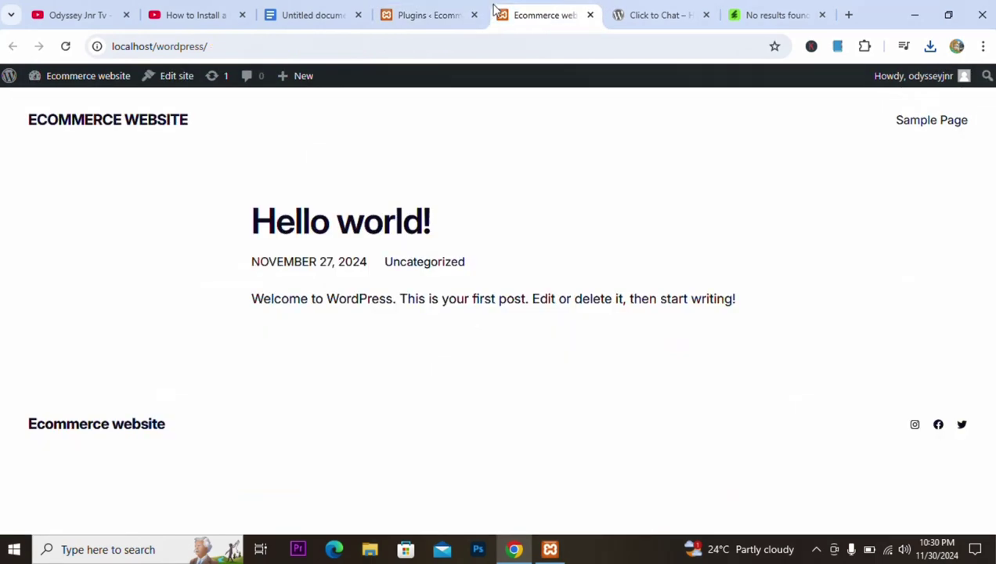
left_click(66, 47)
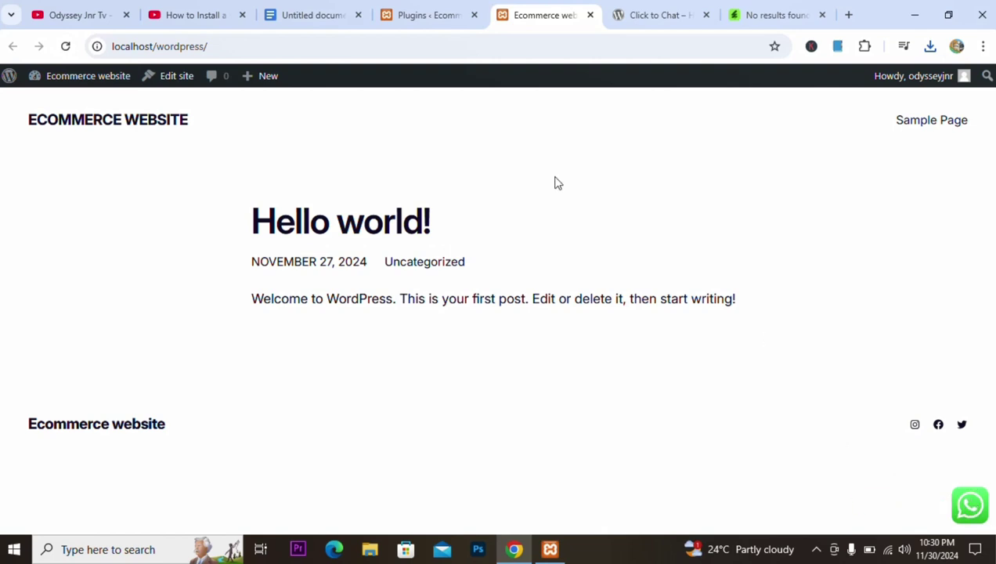
left_click(428, 14)
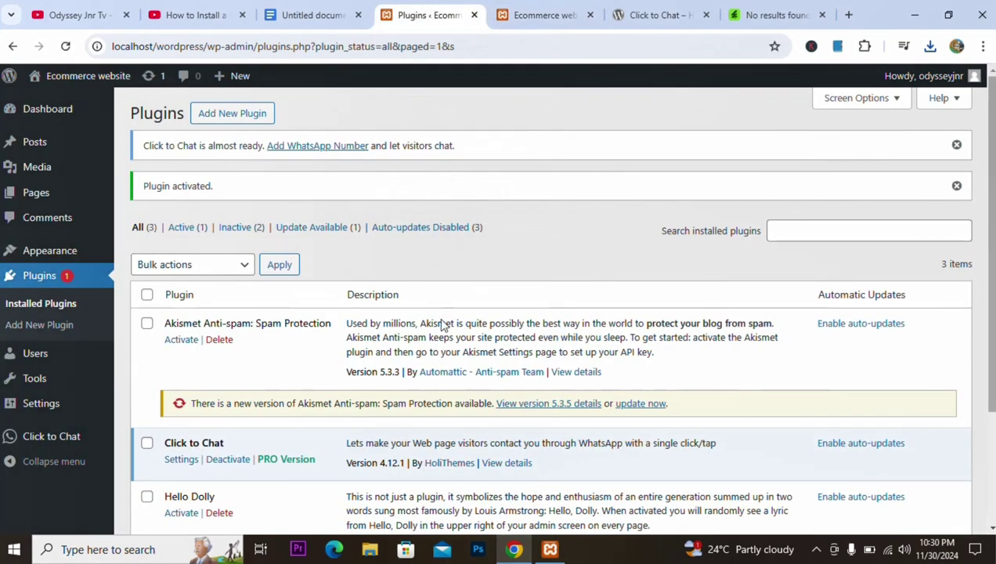